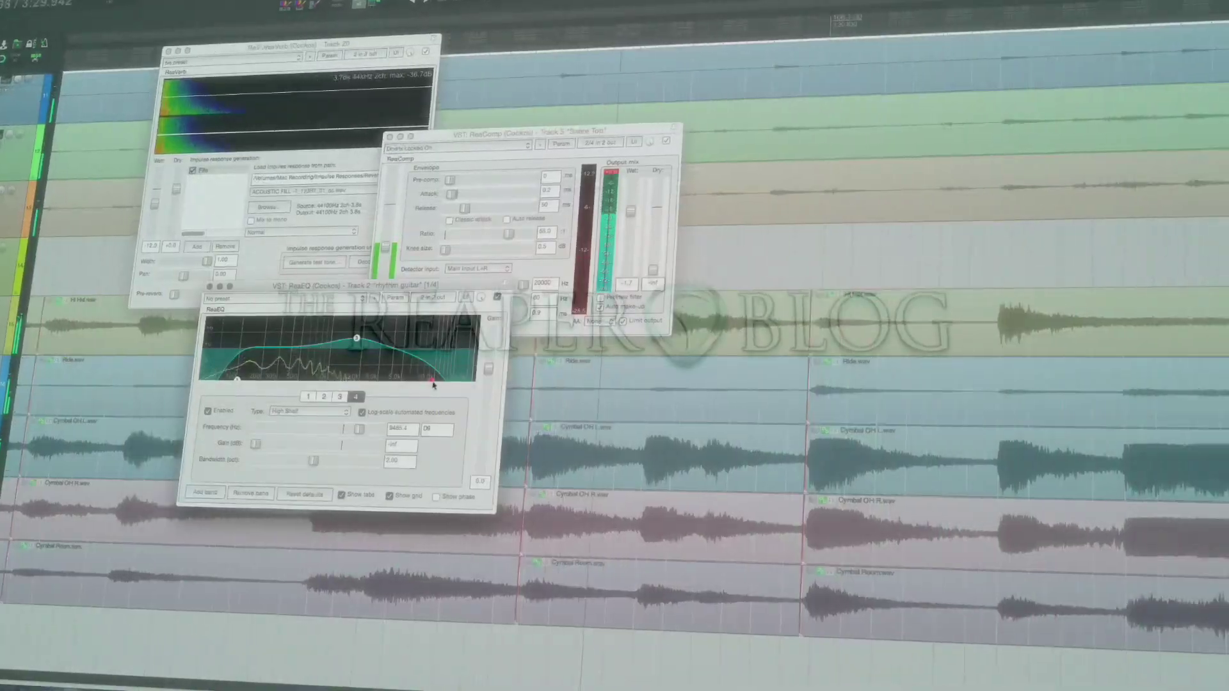
Step: Raise the EQ band 4 frequency to about 18178 Hz in the demo's plug-in window
drag(432, 384, 448, 384)
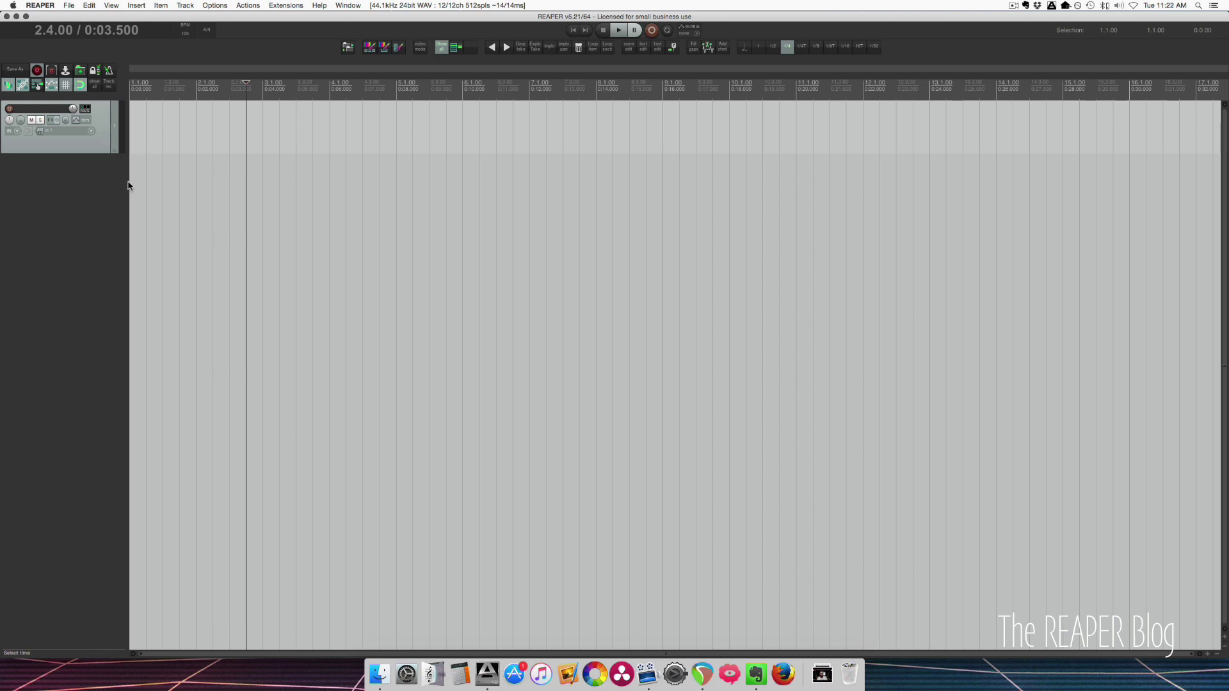
Step: Widen the track panel and insert six more tracks, making seven in total
drag(127, 183, 259, 183)
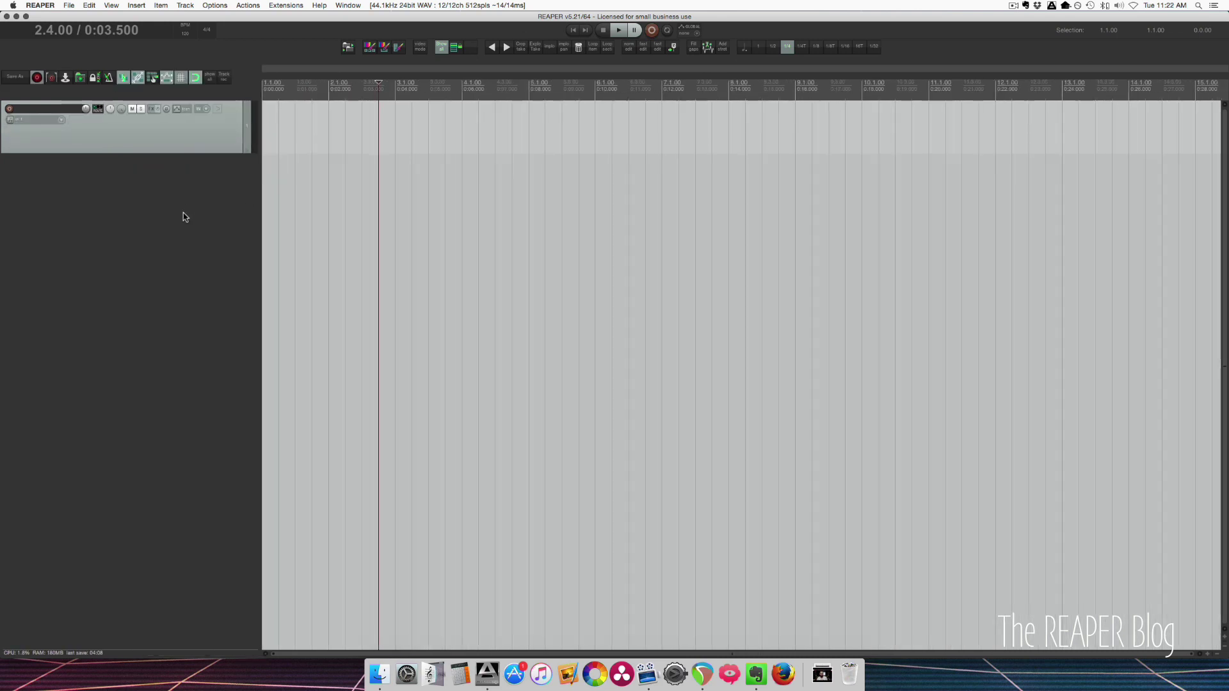
right_click(157, 236)
click(212, 255)
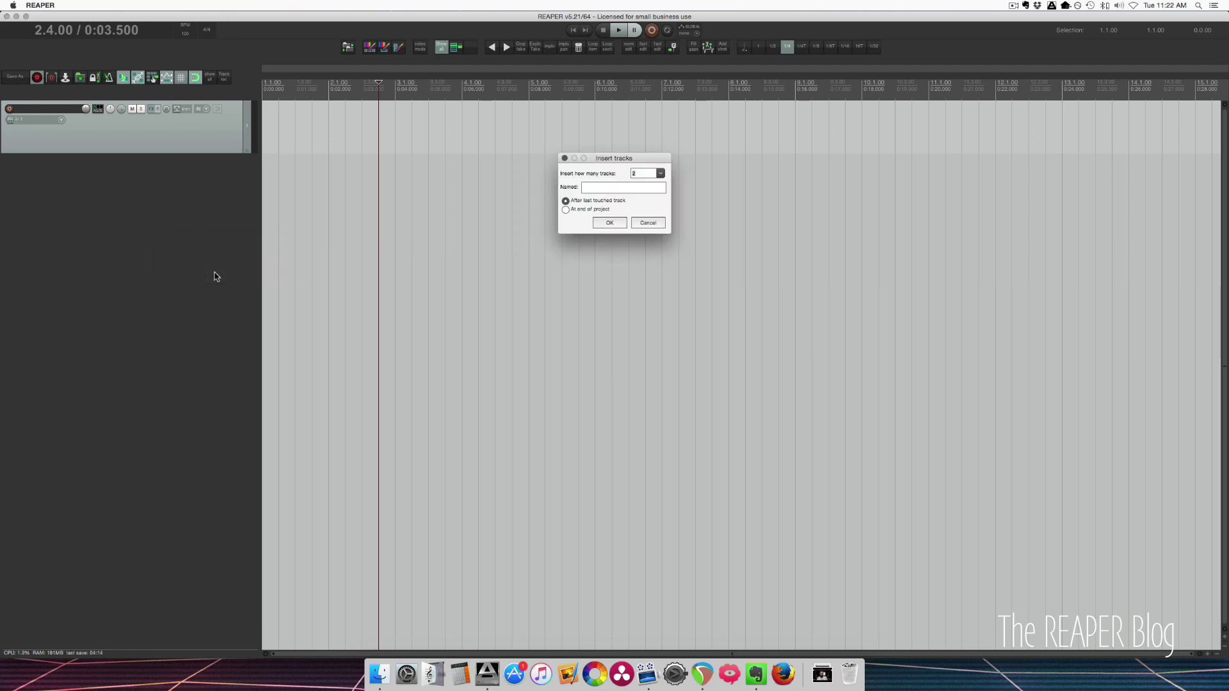
key(Return)
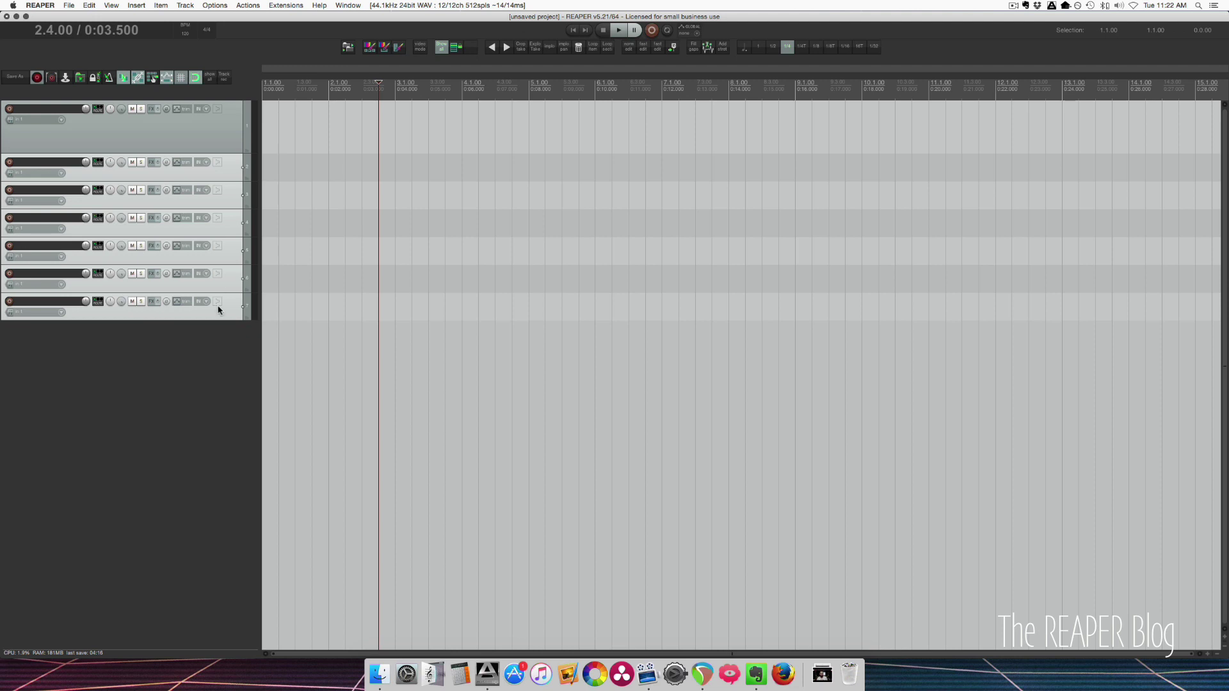
click(128, 367)
Step: Name the first four tracks vocal, guitar 1, guitar 2 and bass
double_click(106, 126)
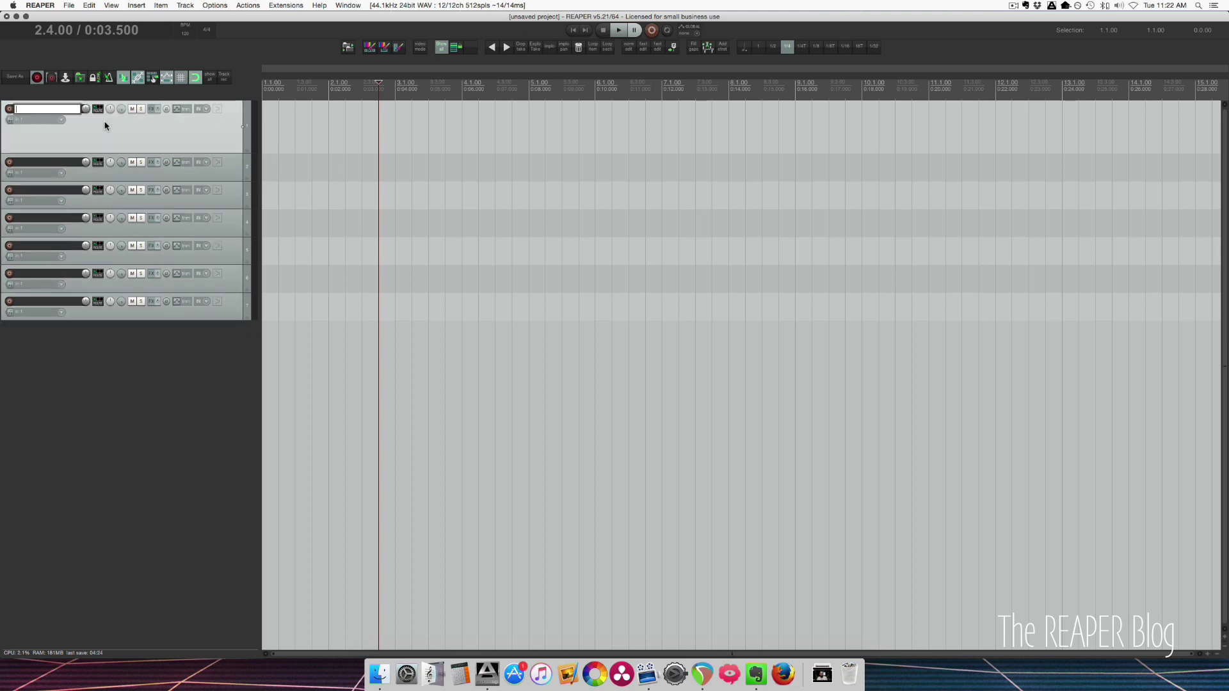
text(vocal)
key(Tab)
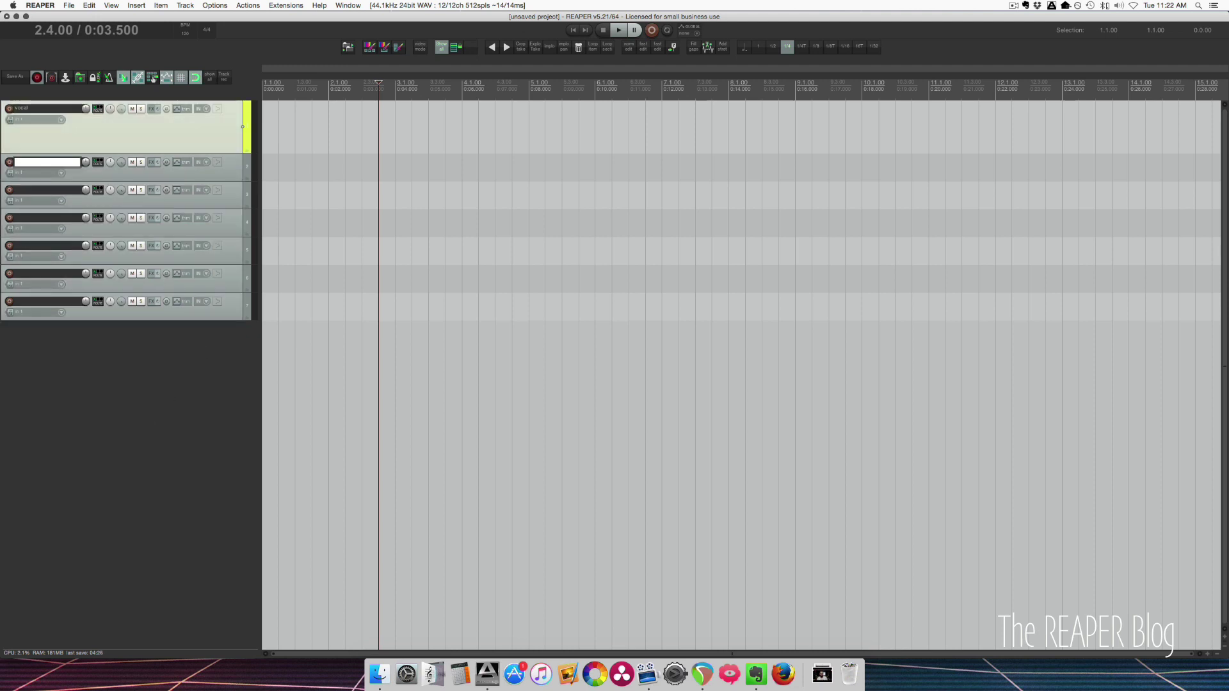
text(guitar 1)
key(Tab)
text(guitar 2)
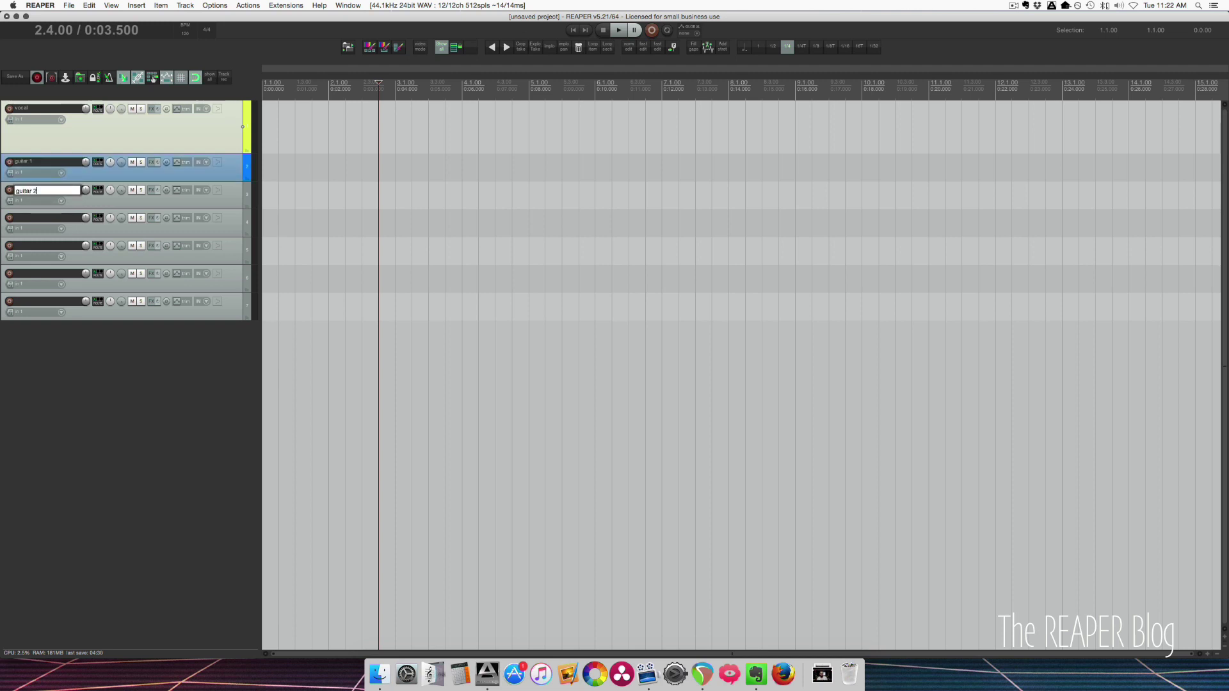
key(Tab)
text(bass)
key(Tab)
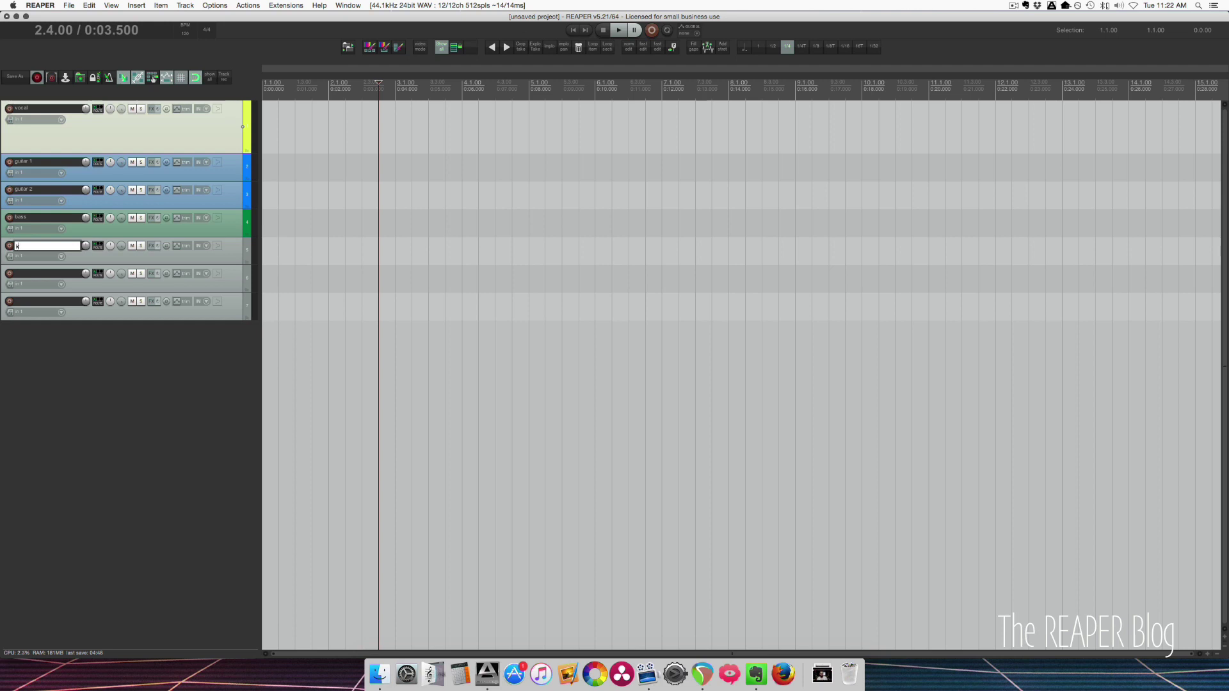
Step: Name the remaining tracks keyboard, loop and reverb, and show the mixer
text(keyboard)
key(Tab)
text(loop)
key(Tab)
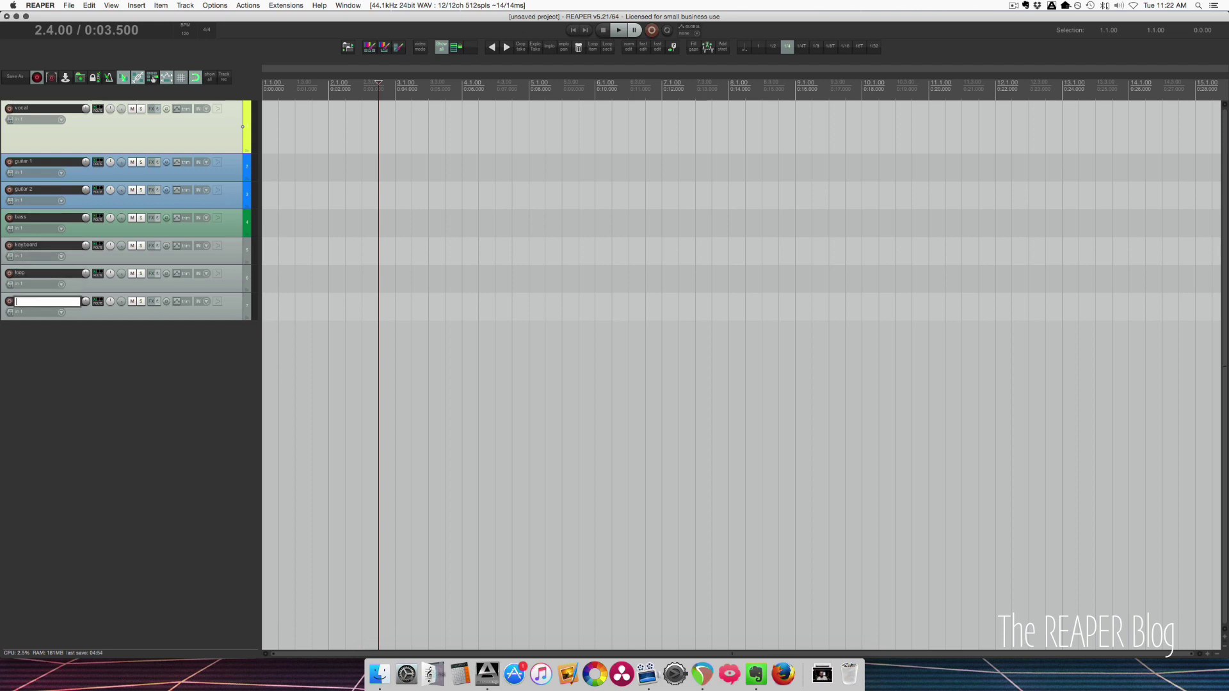
text(reverb)
key(Return)
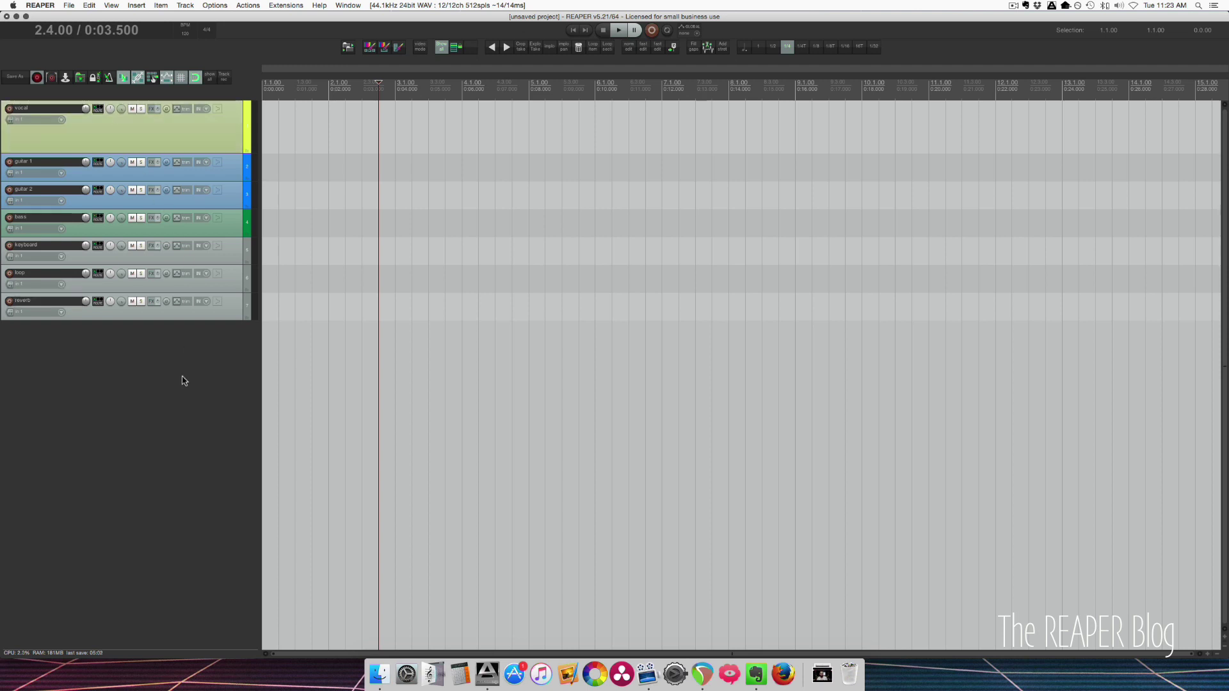
key(super+m)
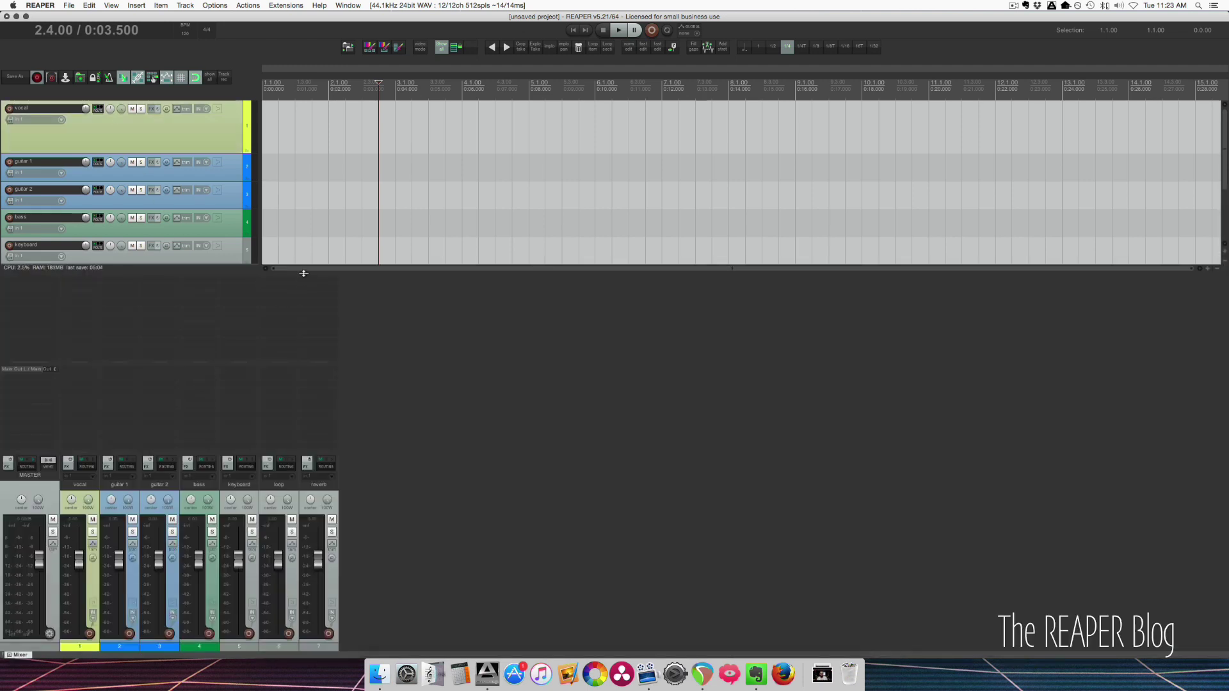
Step: Draw empty MIDI items on the vocal, guitar 1, guitar 2, bass, keyboard and loop tracks
drag(304, 275, 298, 339)
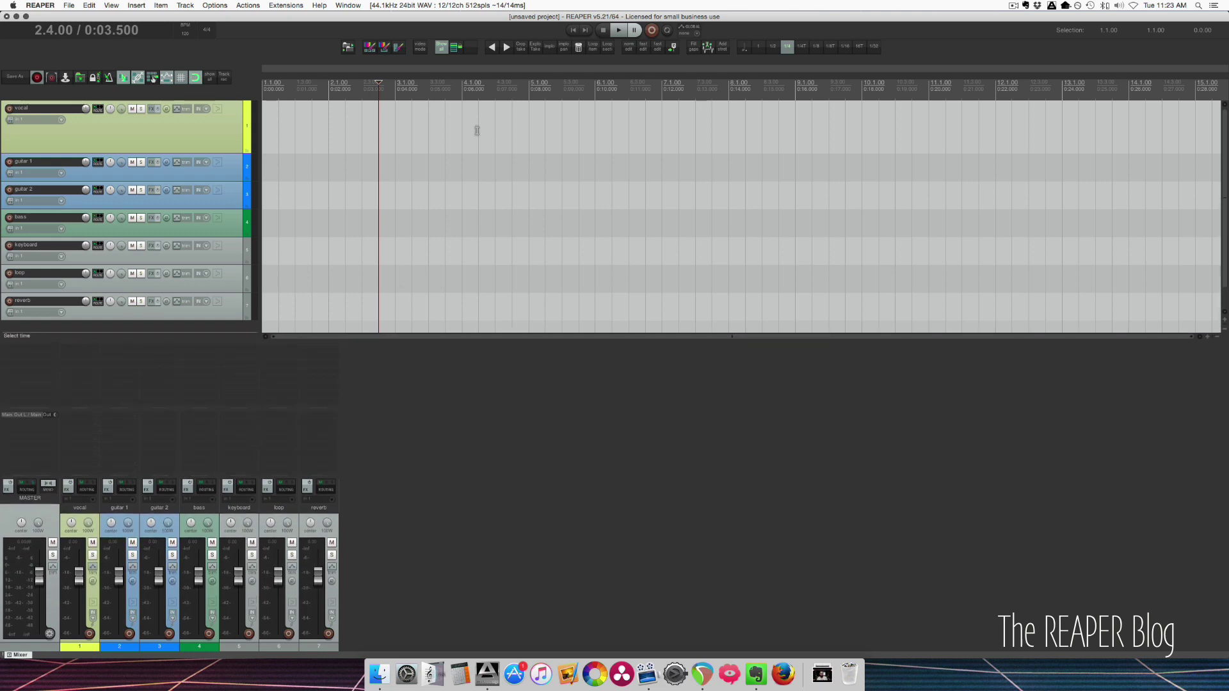
drag(347, 134, 613, 148)
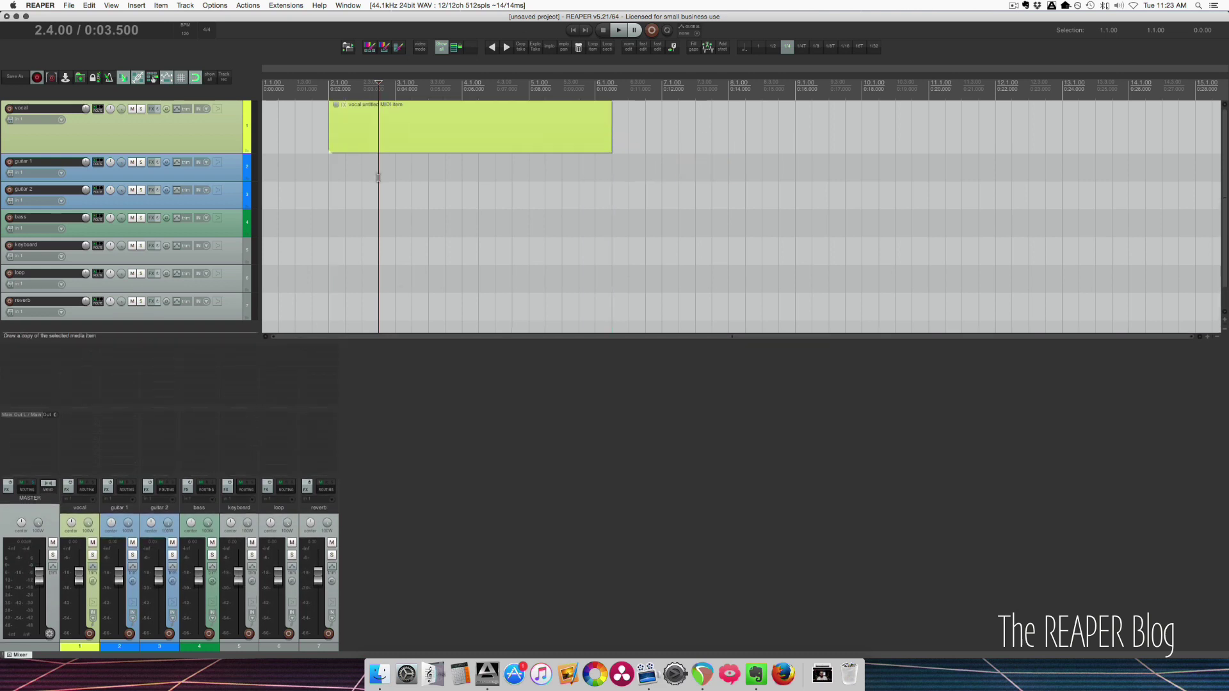
drag(332, 168, 579, 170)
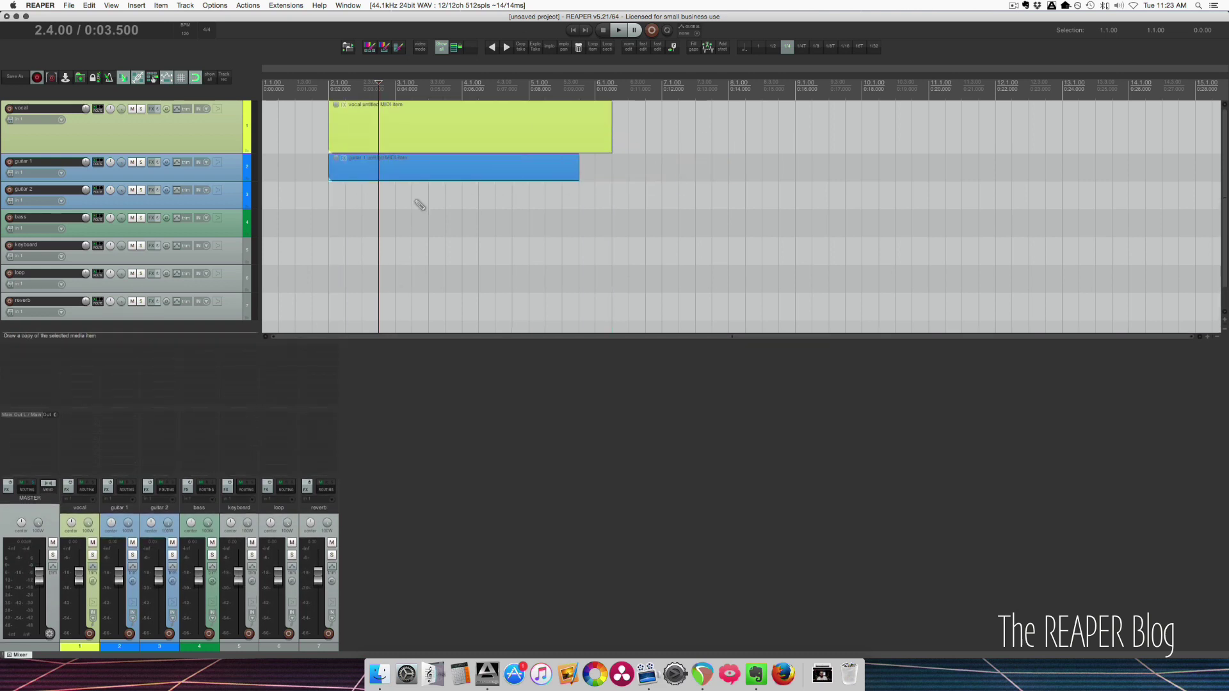
drag(346, 195, 579, 196)
drag(395, 224, 613, 224)
drag(429, 279, 644, 290)
drag(339, 253, 711, 253)
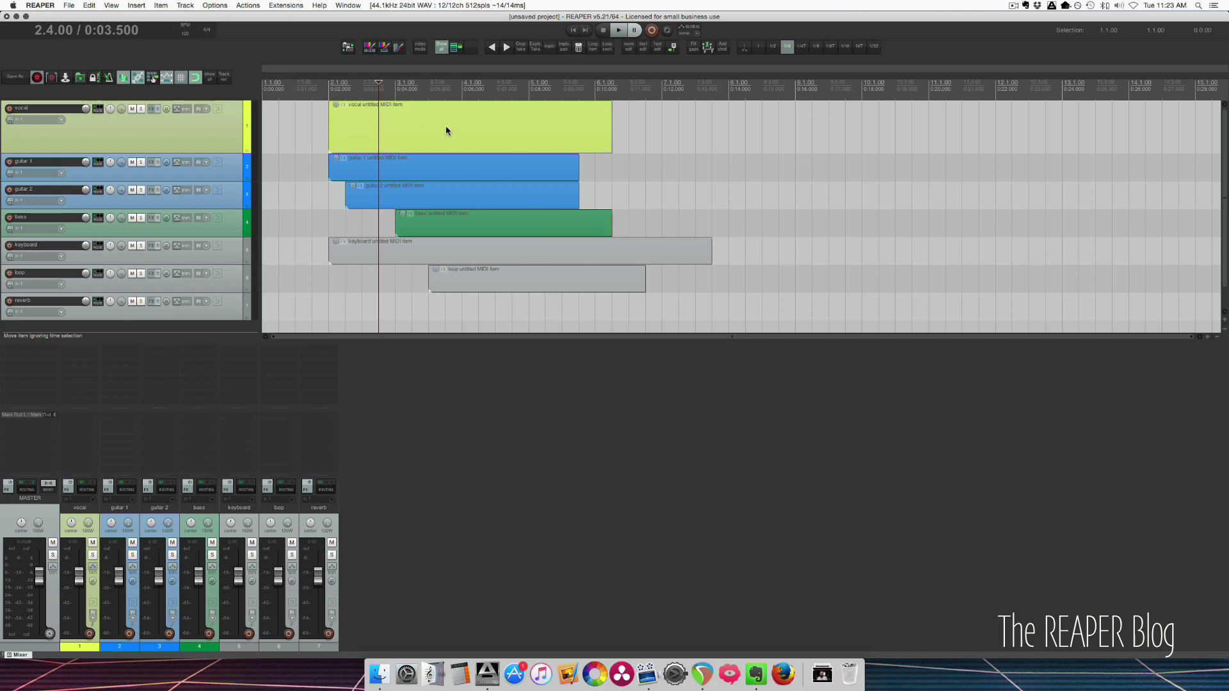
click(411, 118)
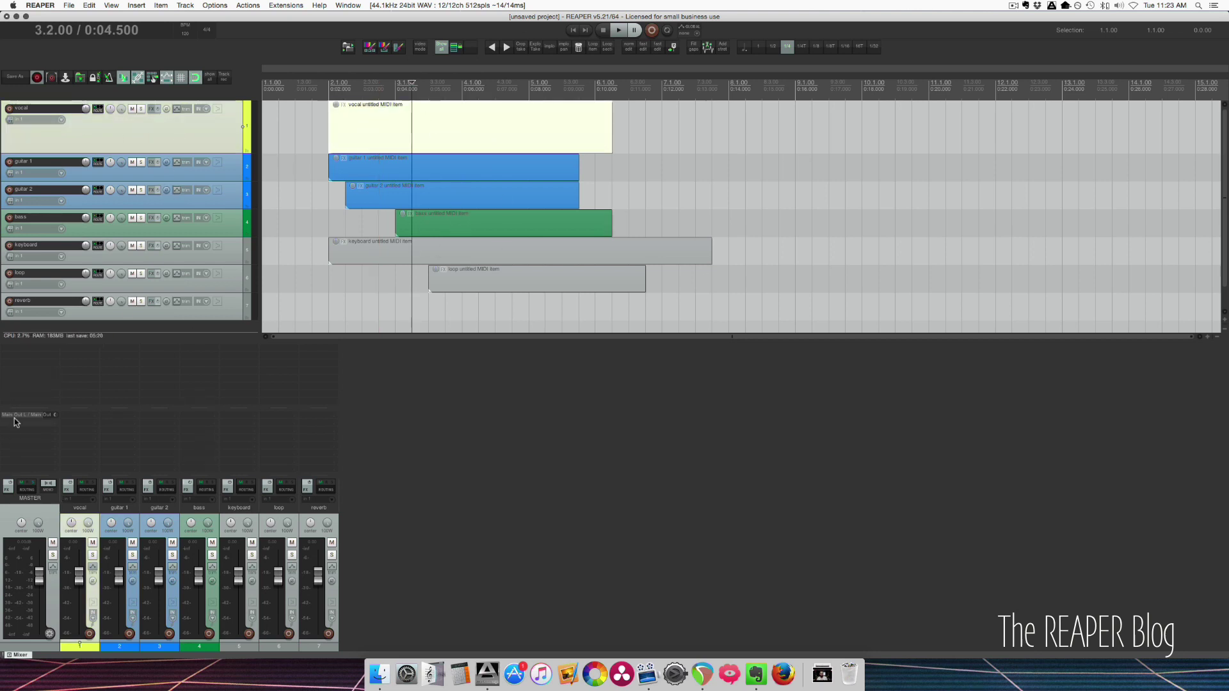
click(411, 484)
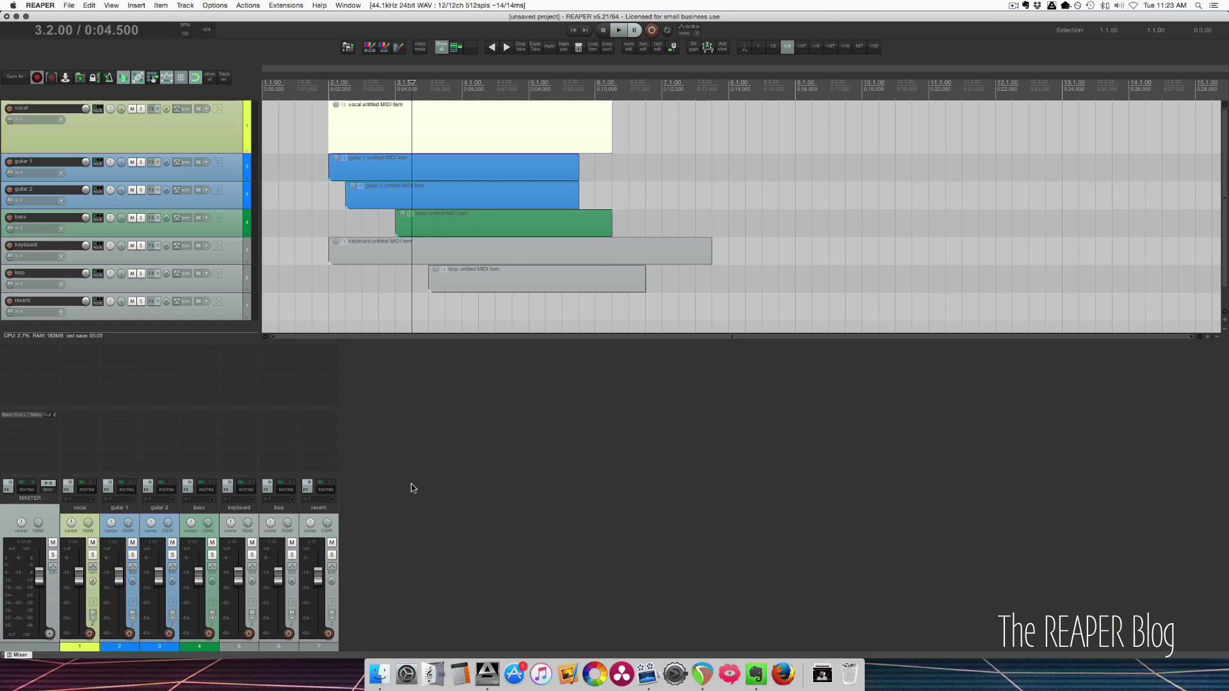
Step: Look over the vocal routing window, then close the master hardware output controls
click(90, 491)
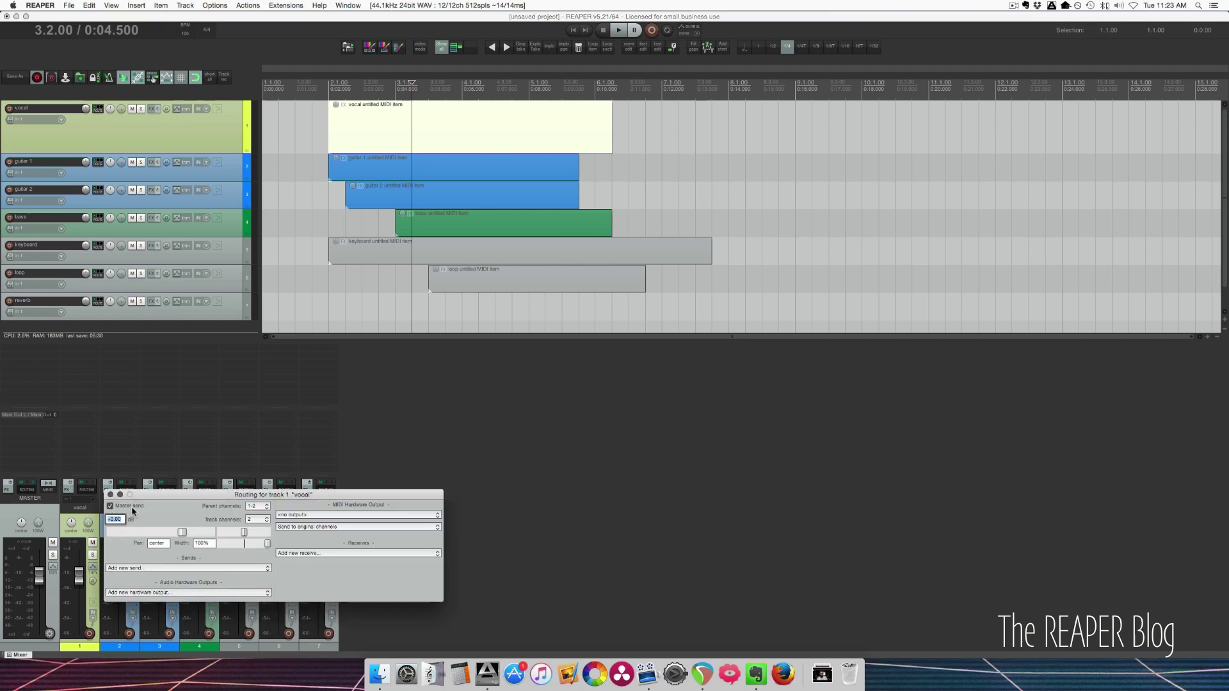
drag(144, 497, 198, 486)
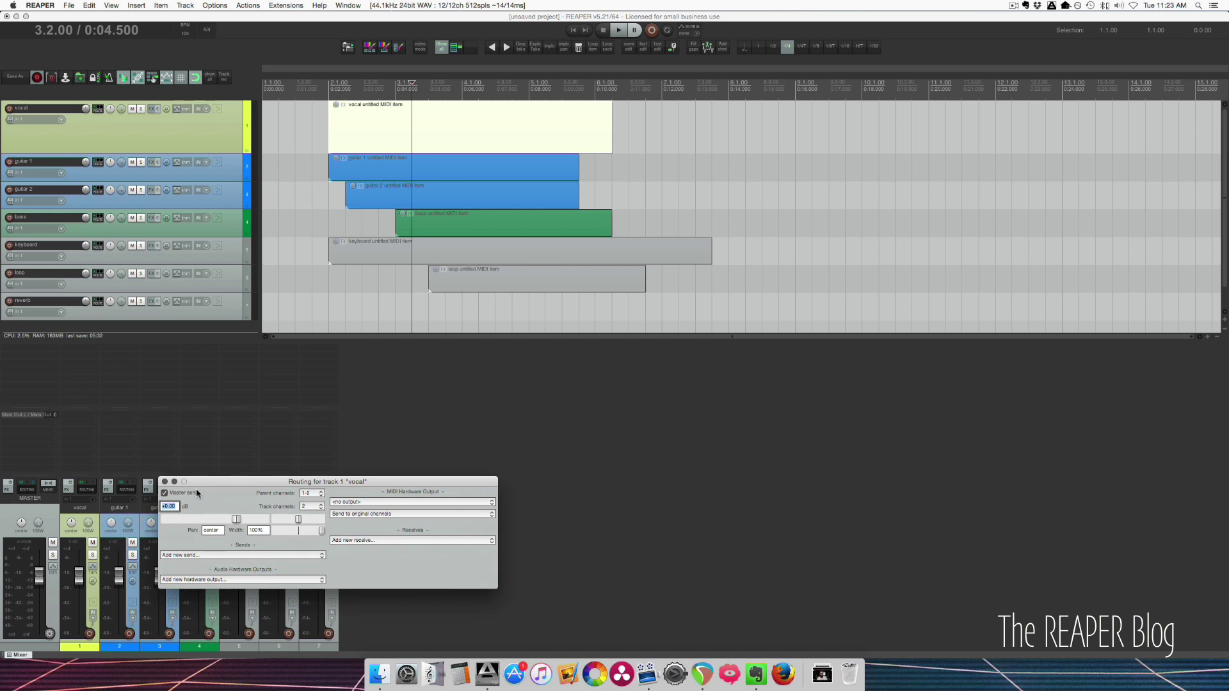
click(87, 527)
click(45, 517)
click(35, 416)
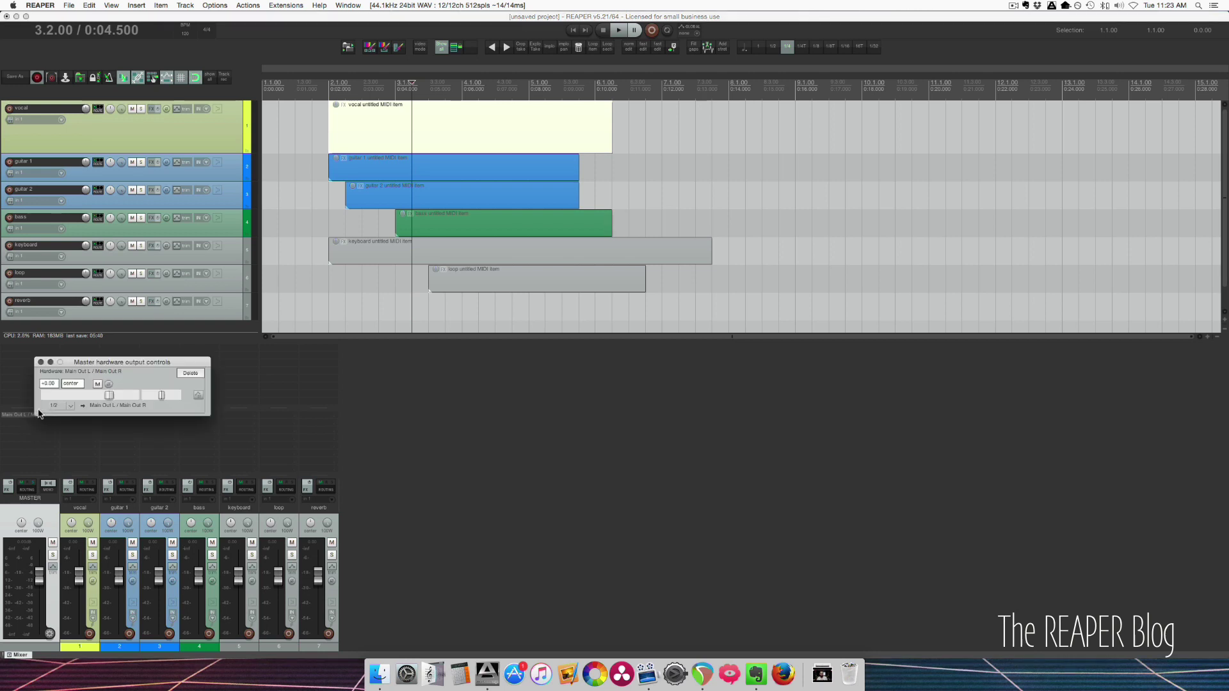
click(40, 363)
Step: Switch off the vocal track's Master send in its routing window
click(88, 489)
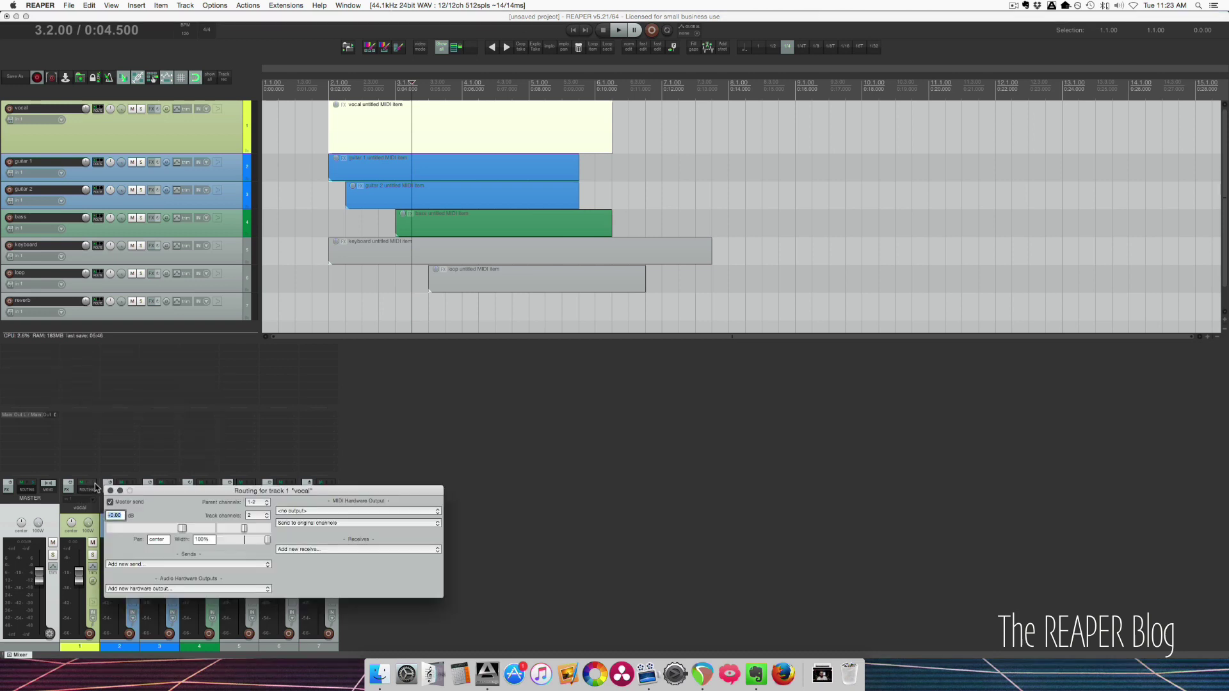
click(119, 504)
key(Escape)
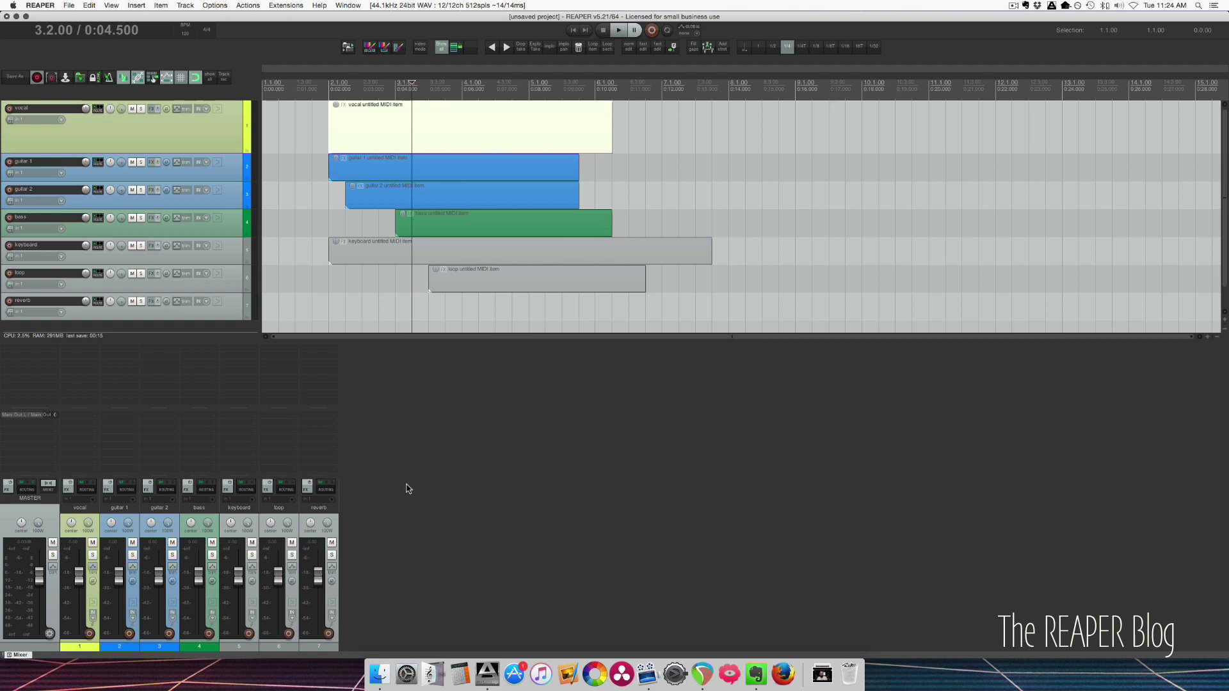
Step: Insert a new track named 'guitars' from the mixer and drag it next to vocal
double_click(407, 489)
double_click(365, 510)
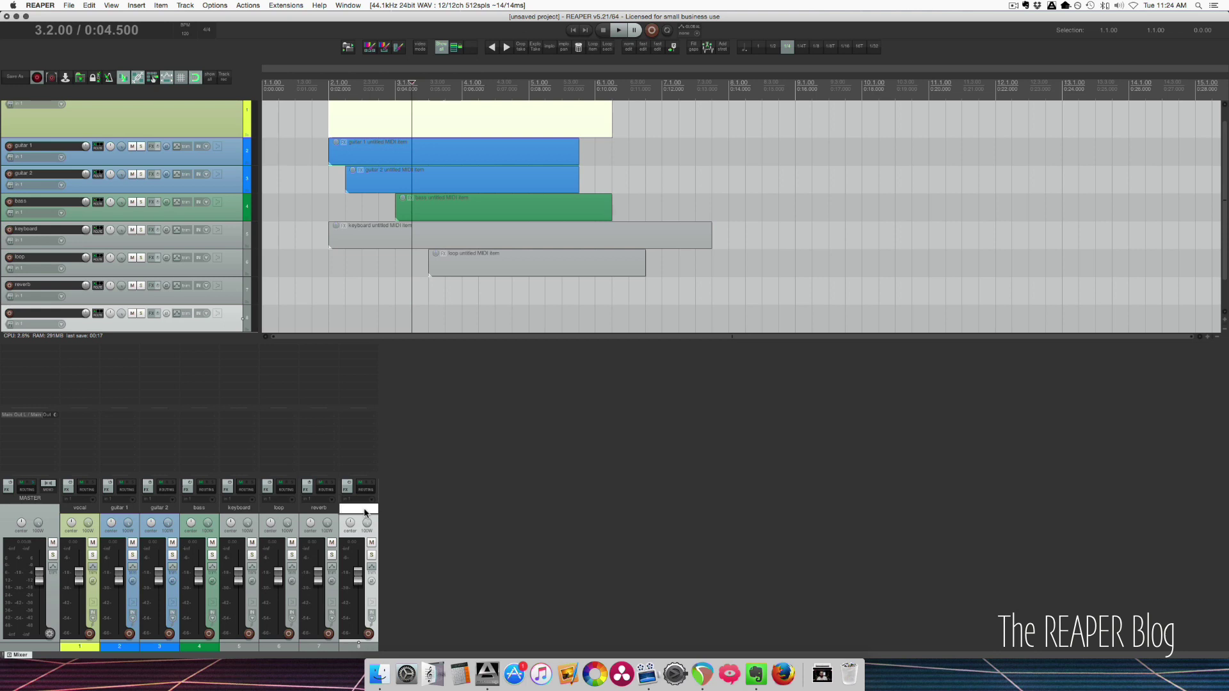
text(guitars)
key(Return)
drag(359, 512, 107, 512)
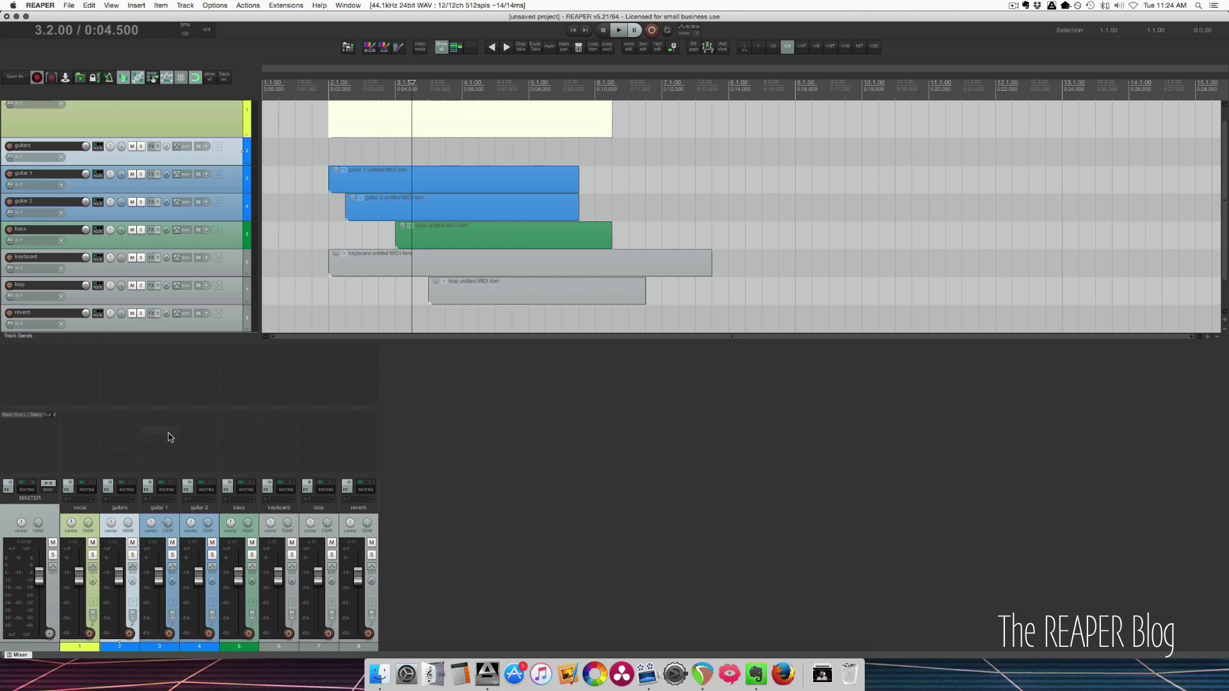
Step: Add a send from guitar 1 to the guitars track and disable its Master send
click(167, 489)
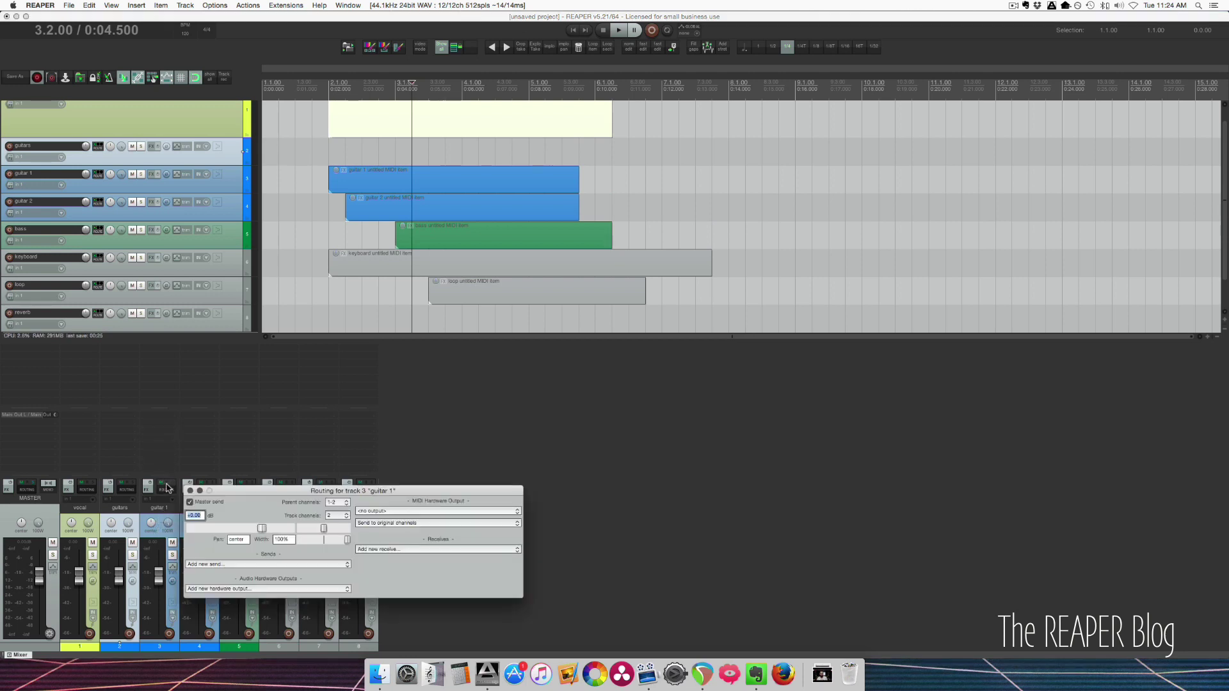
click(294, 564)
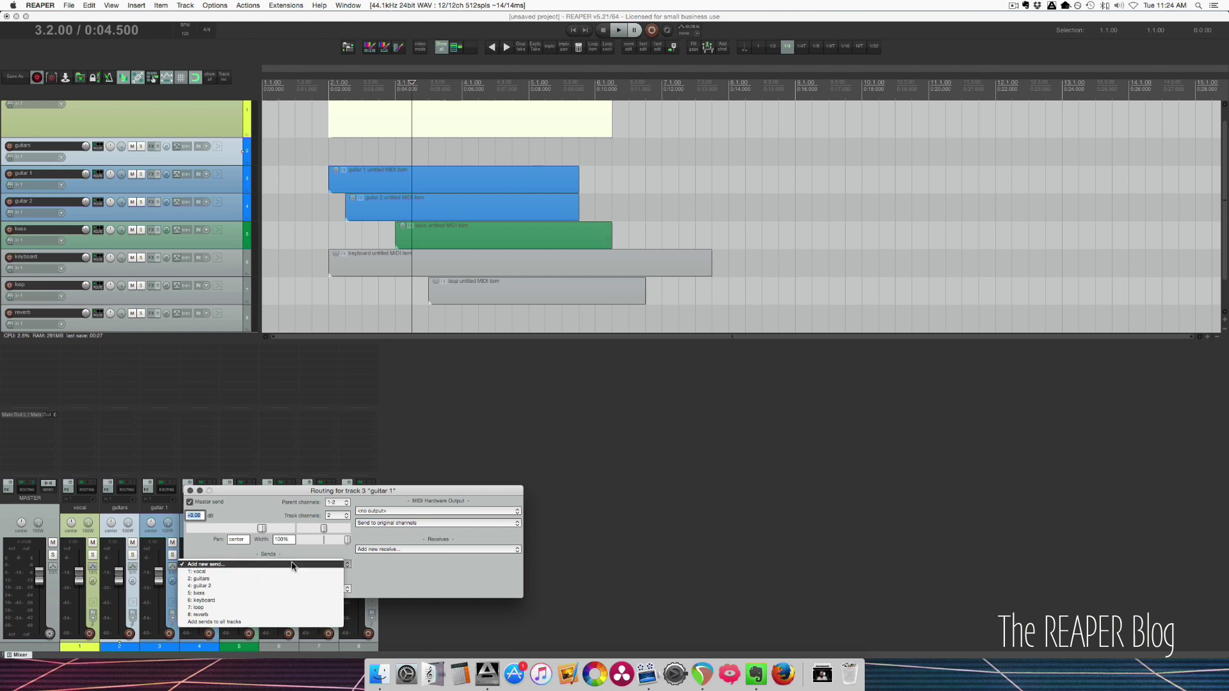
click(223, 580)
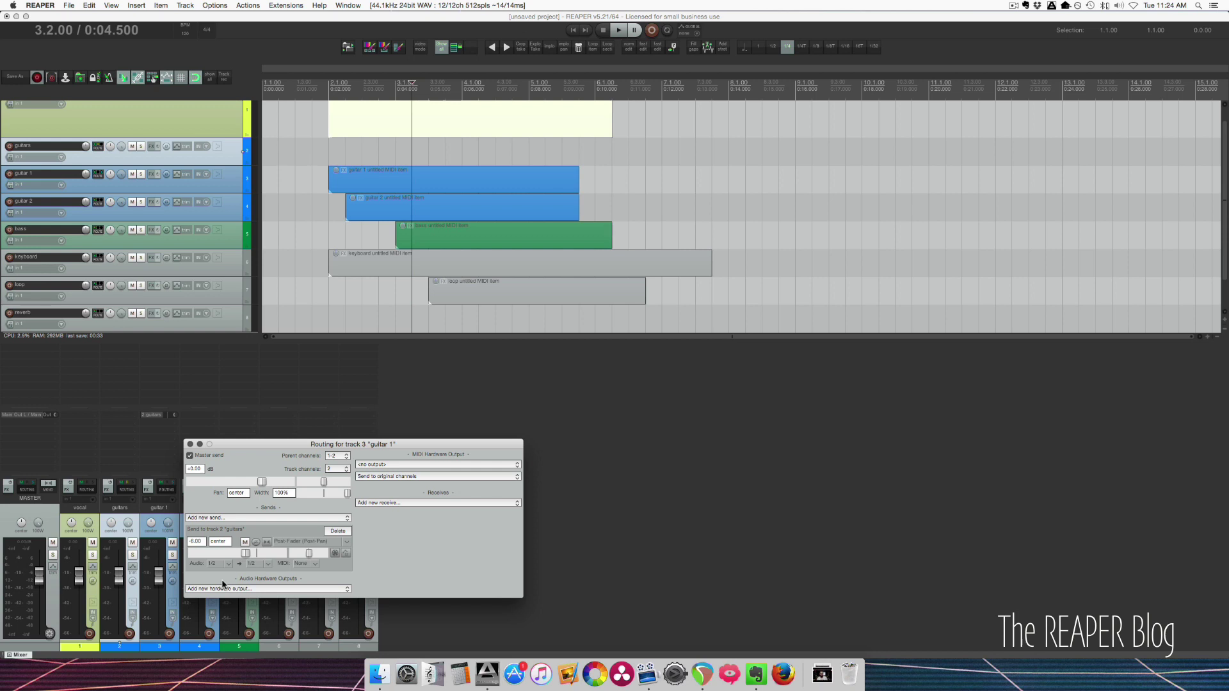
click(190, 455)
drag(229, 444, 416, 444)
click(206, 489)
Step: Add a send from guitar 2 to the guitars track
click(206, 489)
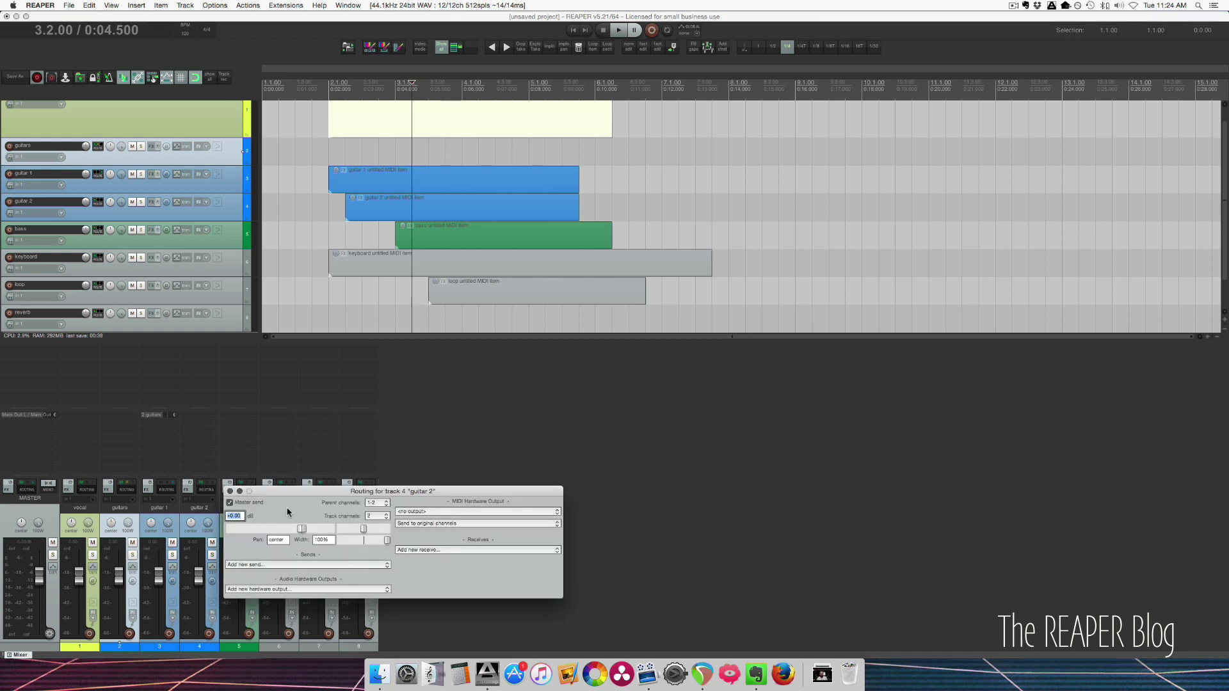
click(289, 564)
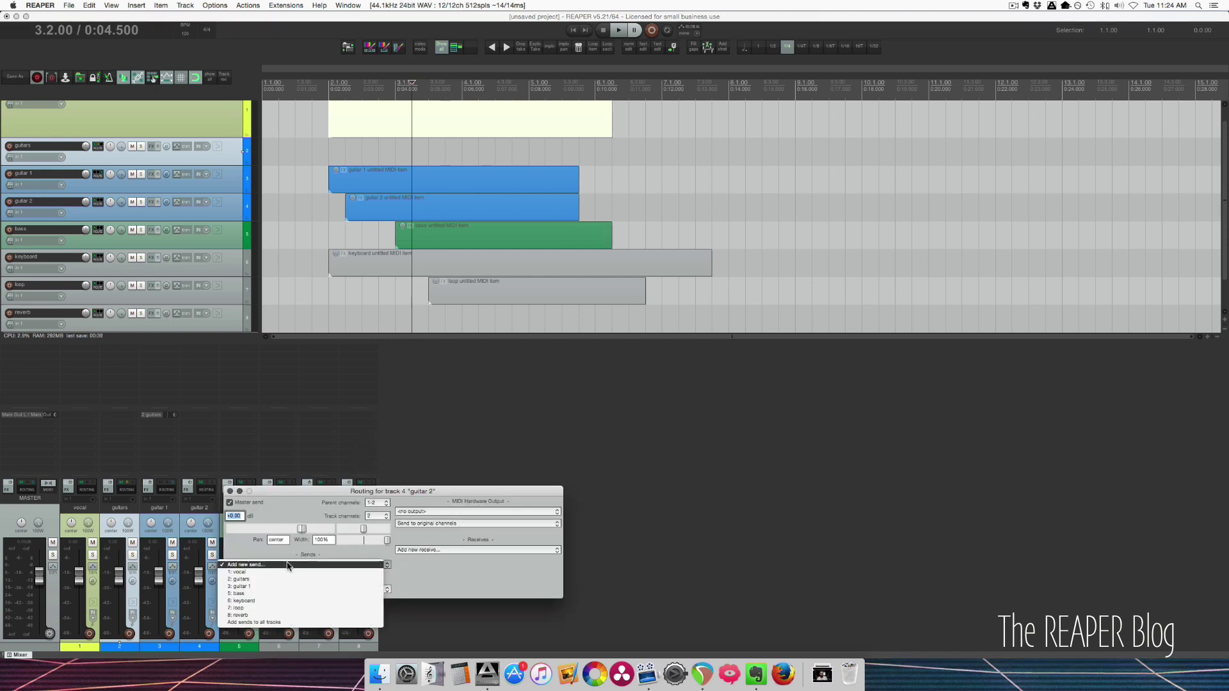
click(257, 580)
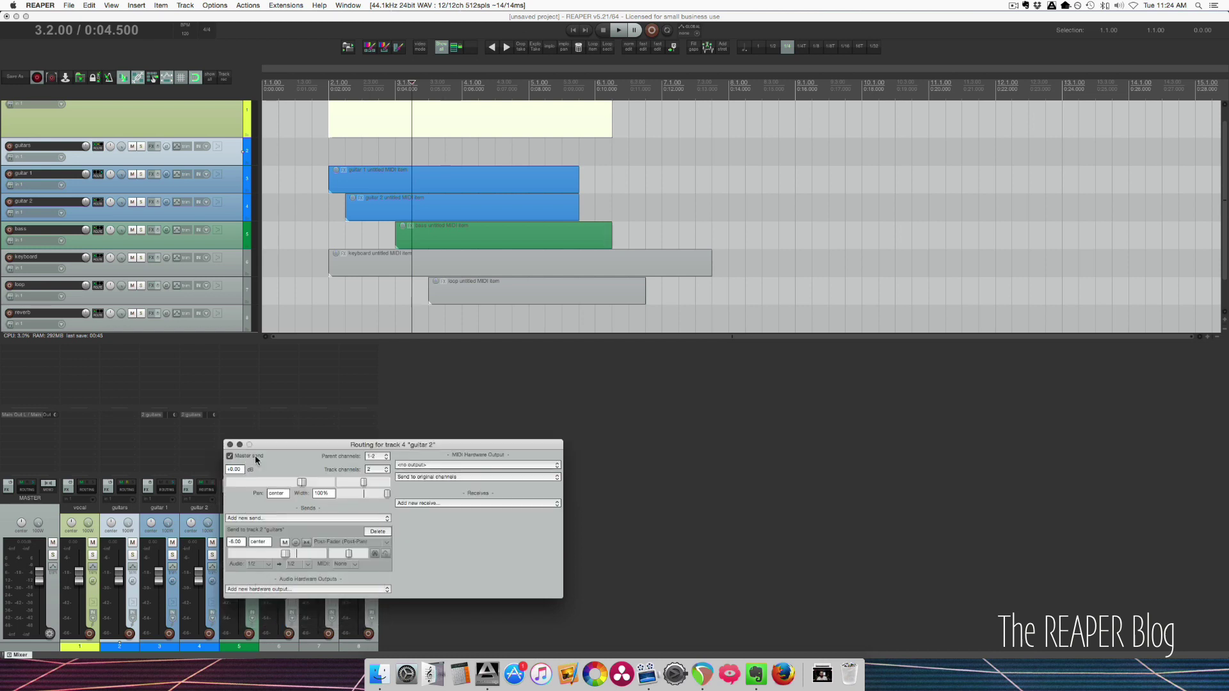
click(230, 444)
click(204, 519)
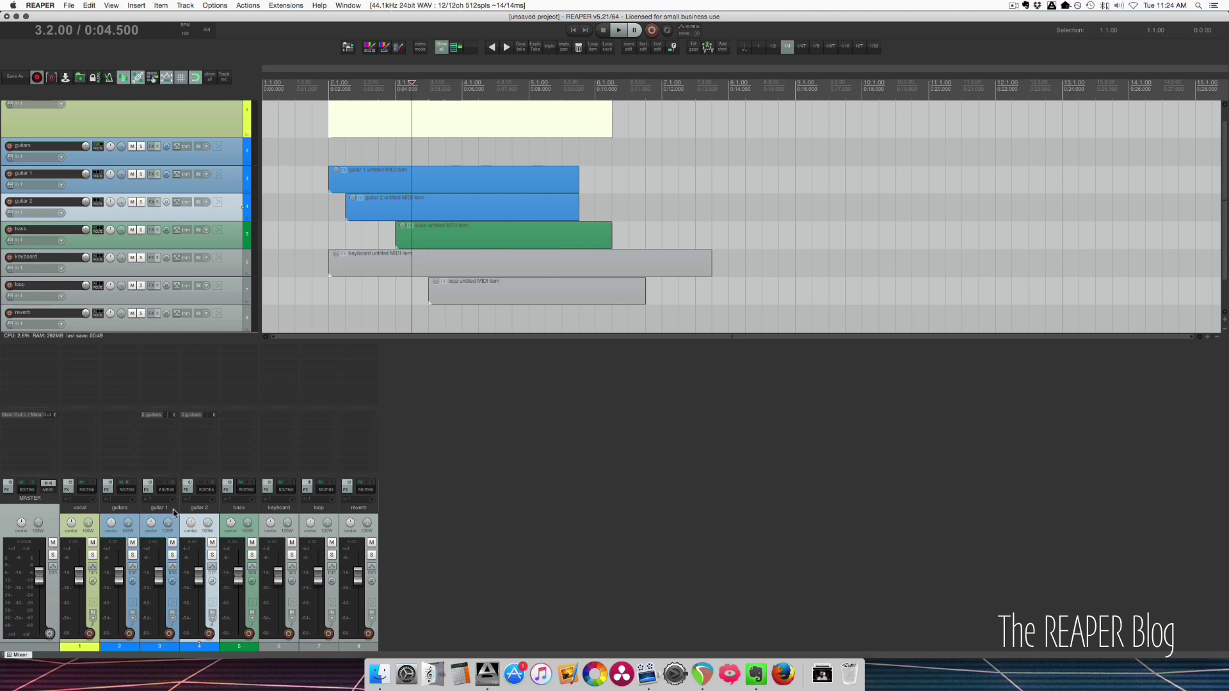
click(128, 520)
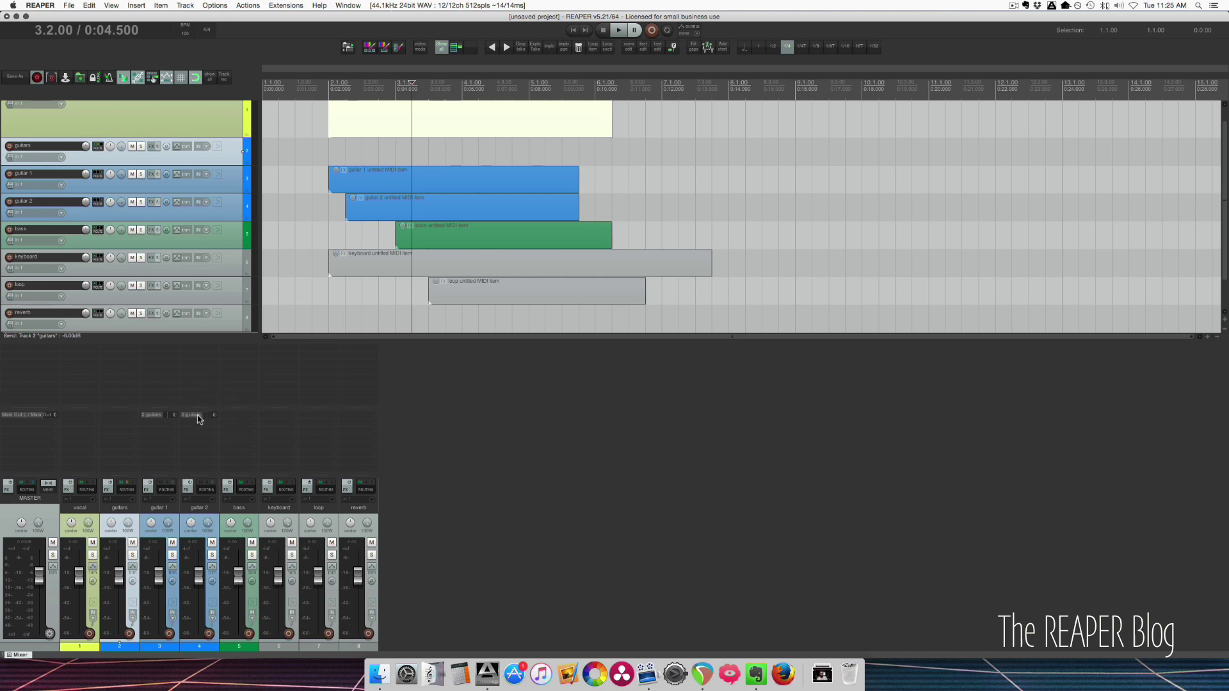
Step: Create a -6.00 dB send from vocal to reverb and confirm it in vocal's routing
click(81, 517)
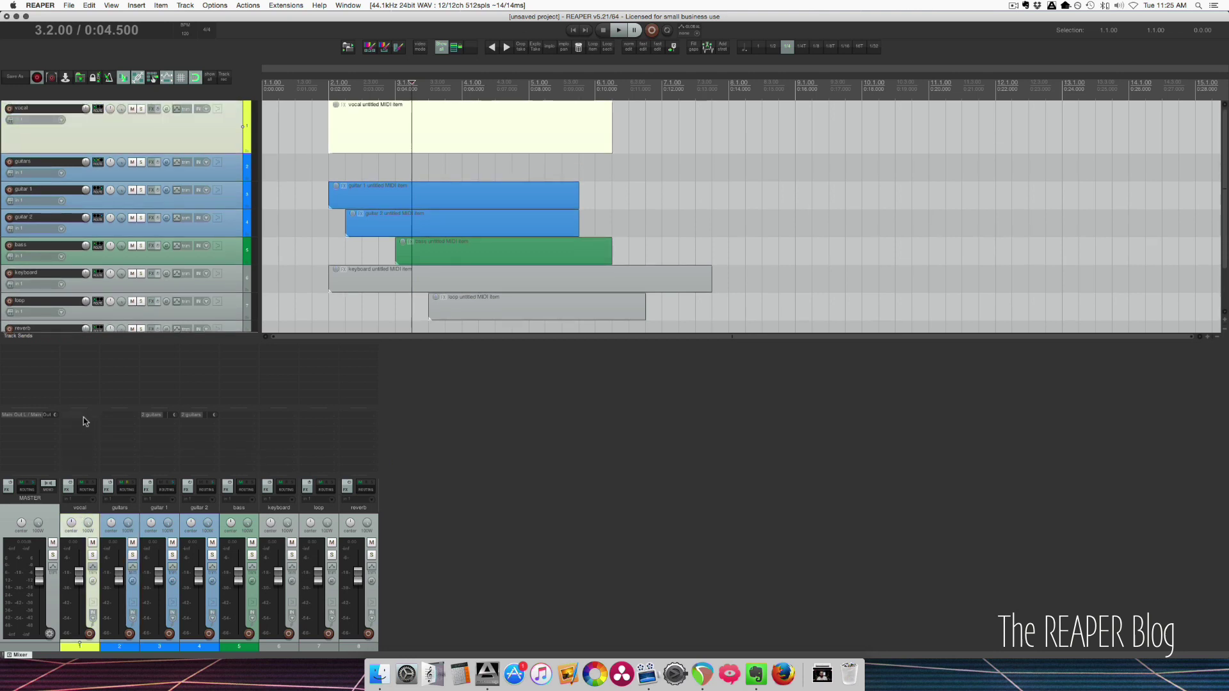
click(87, 489)
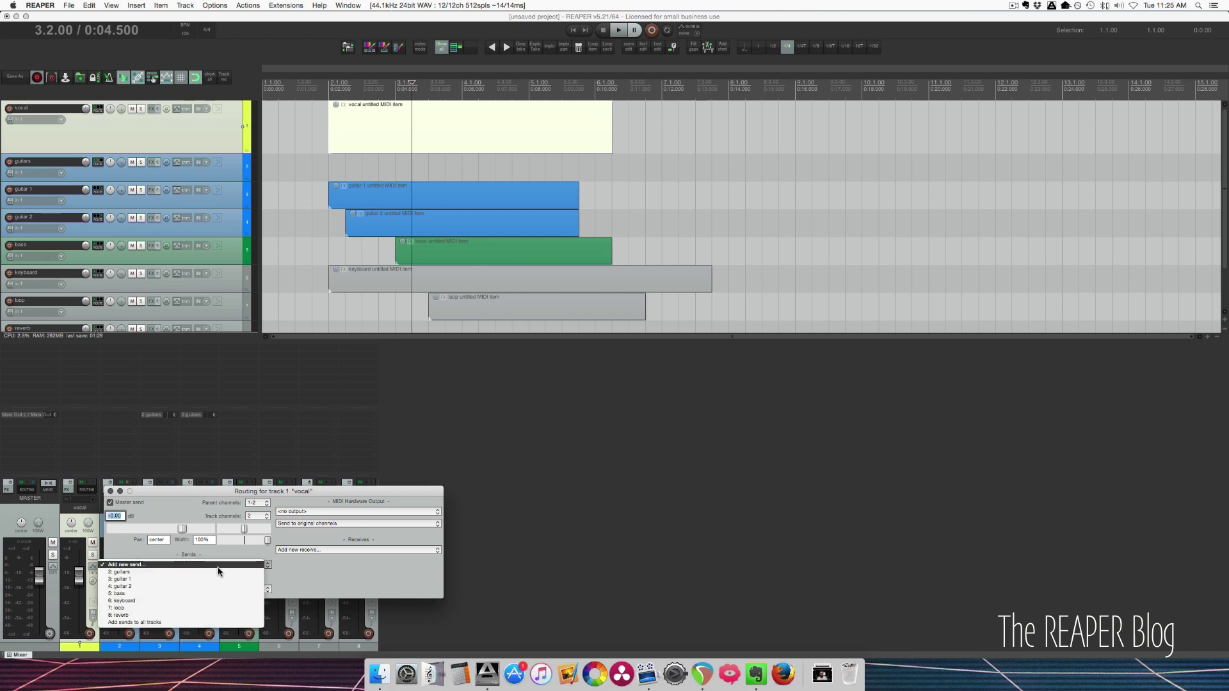
click(111, 491)
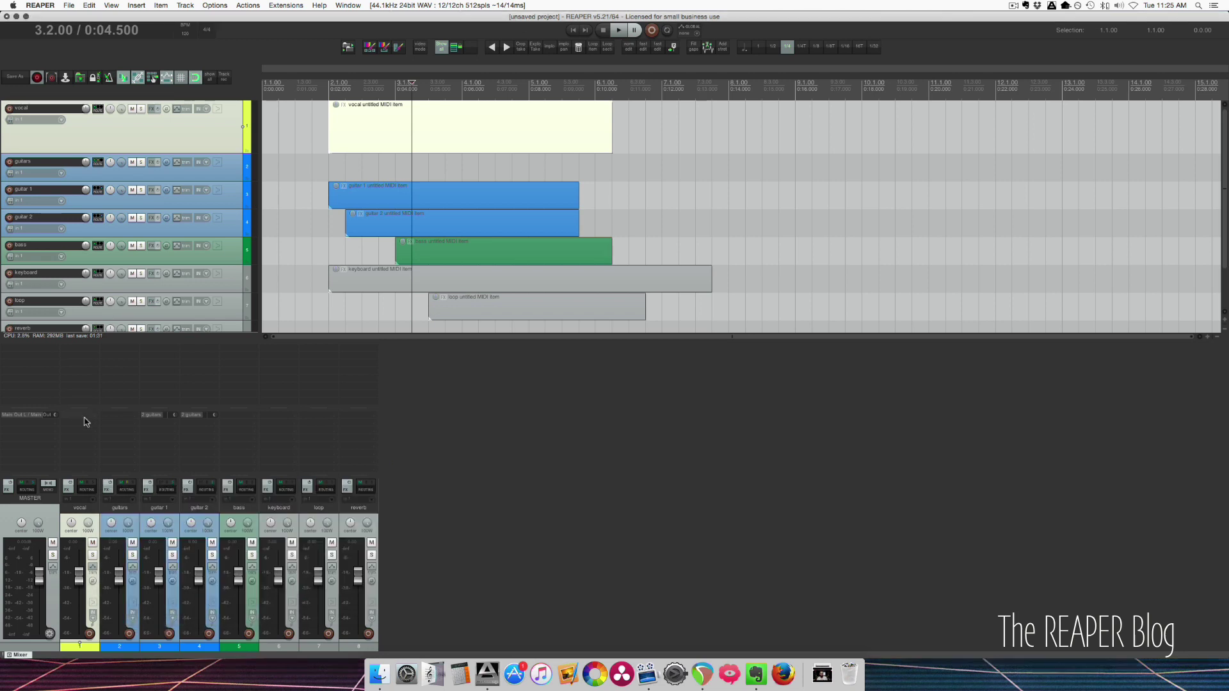
drag(361, 385, 360, 383)
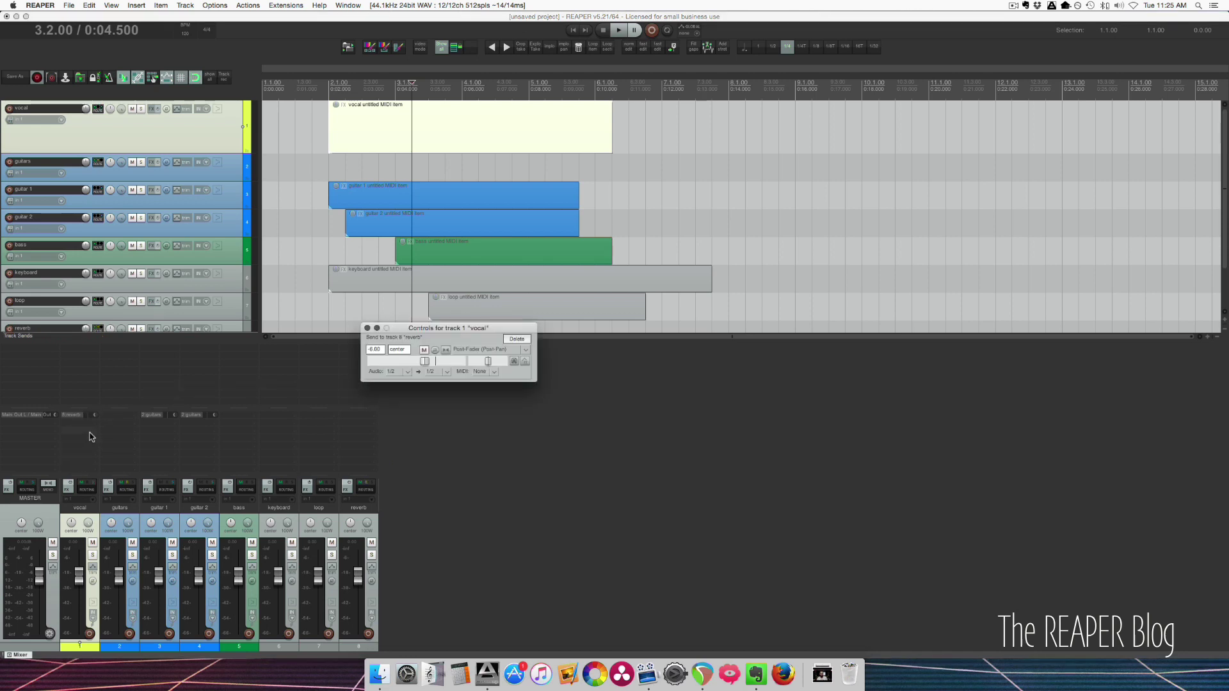
click(368, 328)
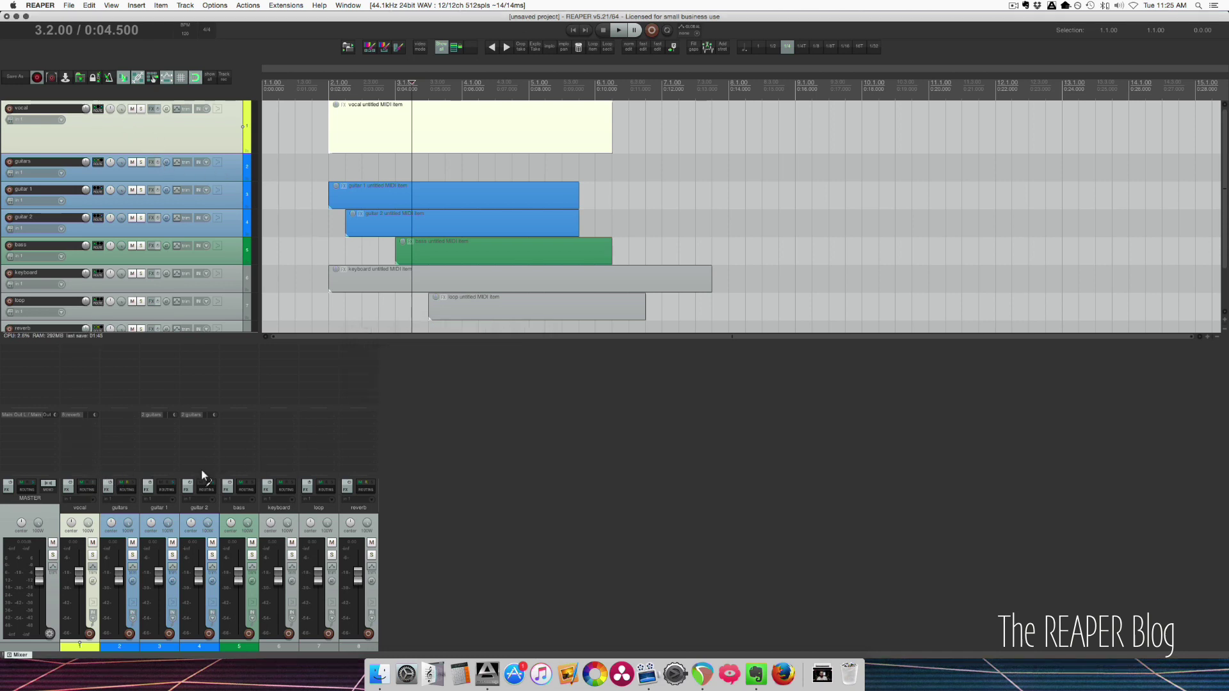
click(86, 489)
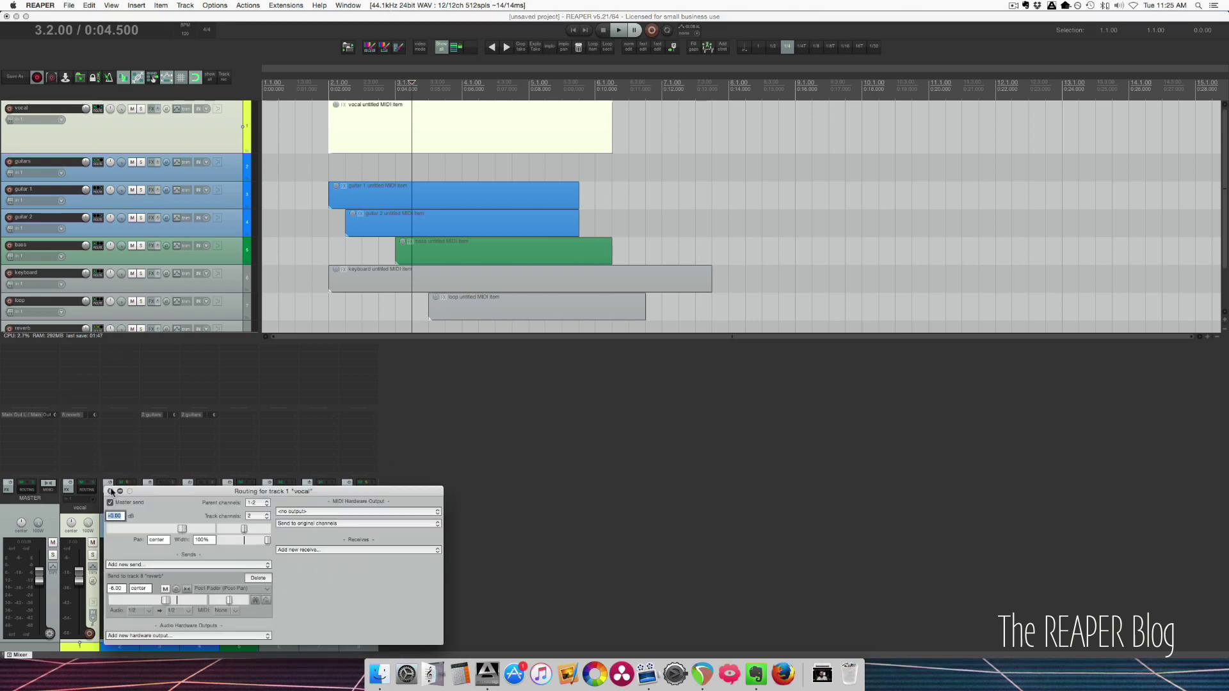
click(111, 492)
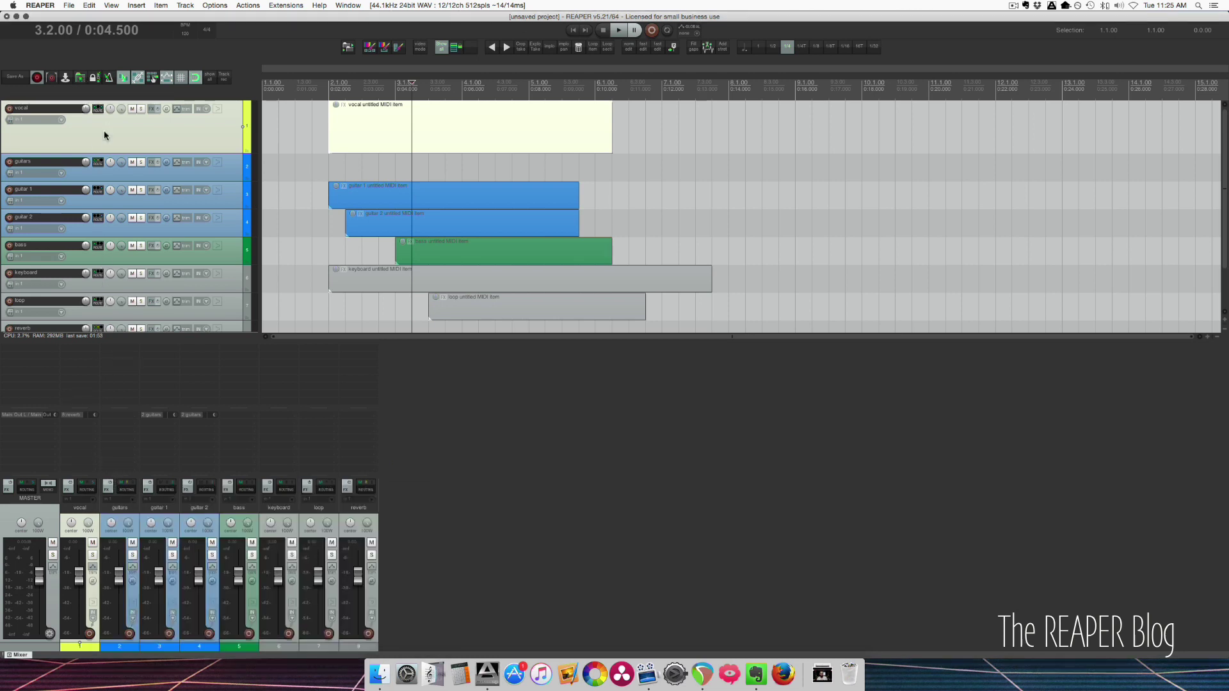
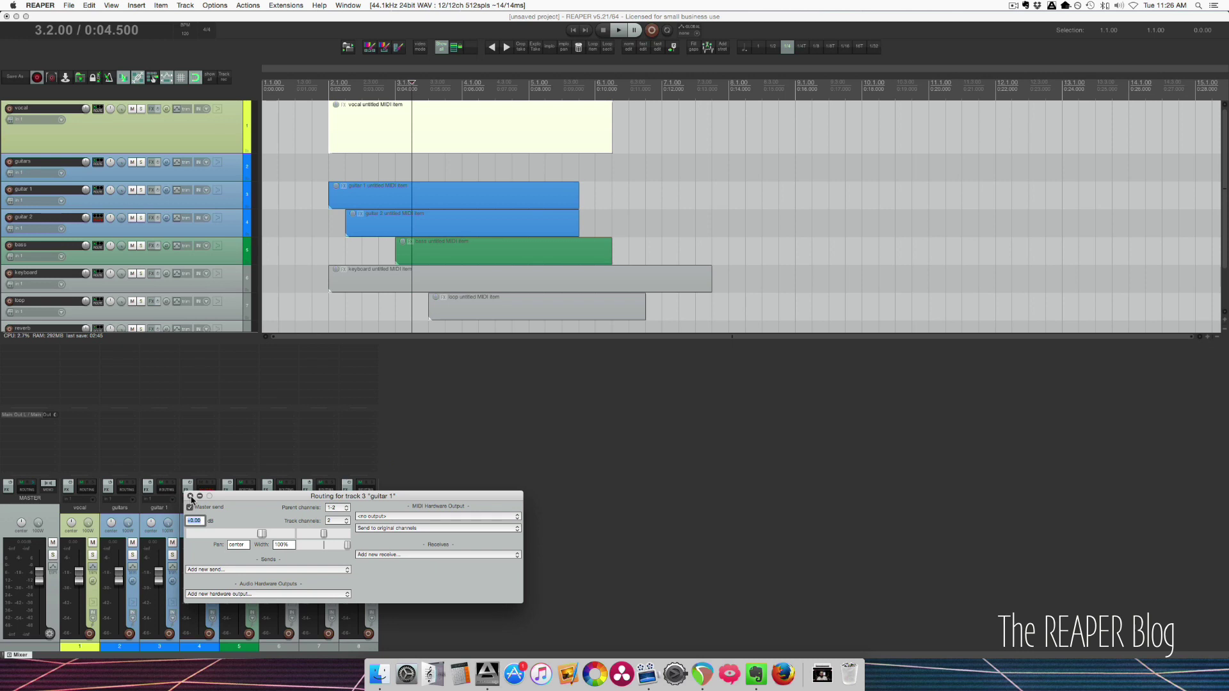
Step: Close the guitar 1 routing window and select the guitars track to rename it
click(193, 497)
click(206, 492)
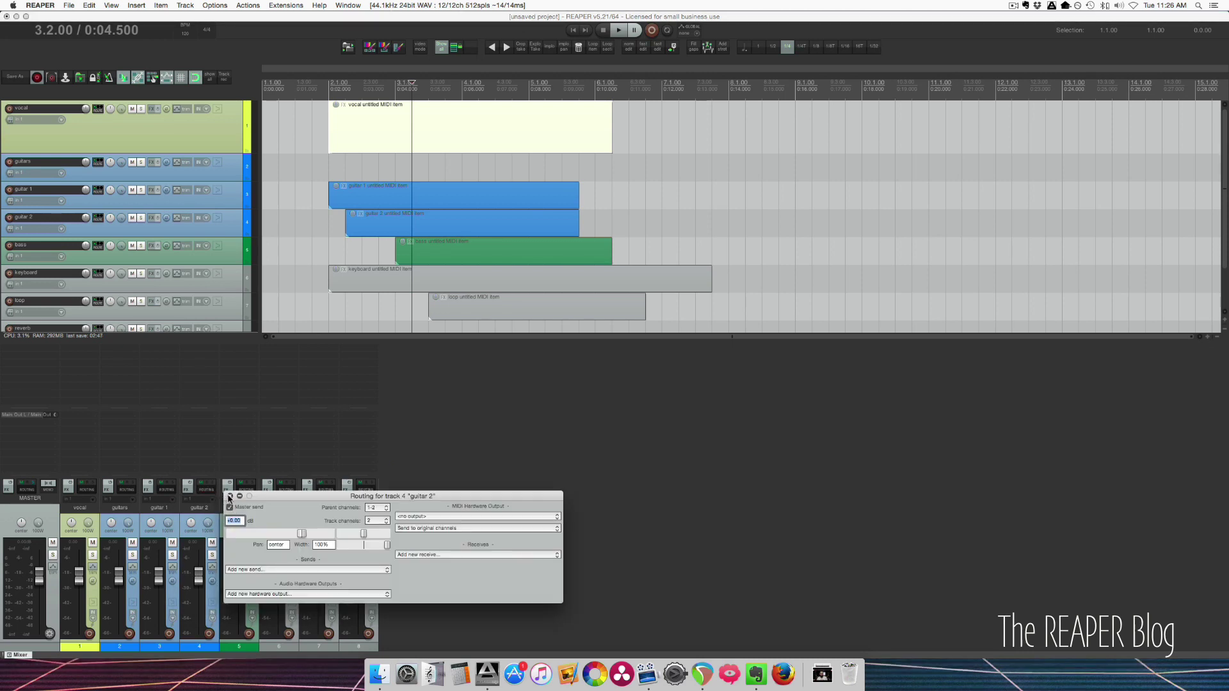
click(126, 517)
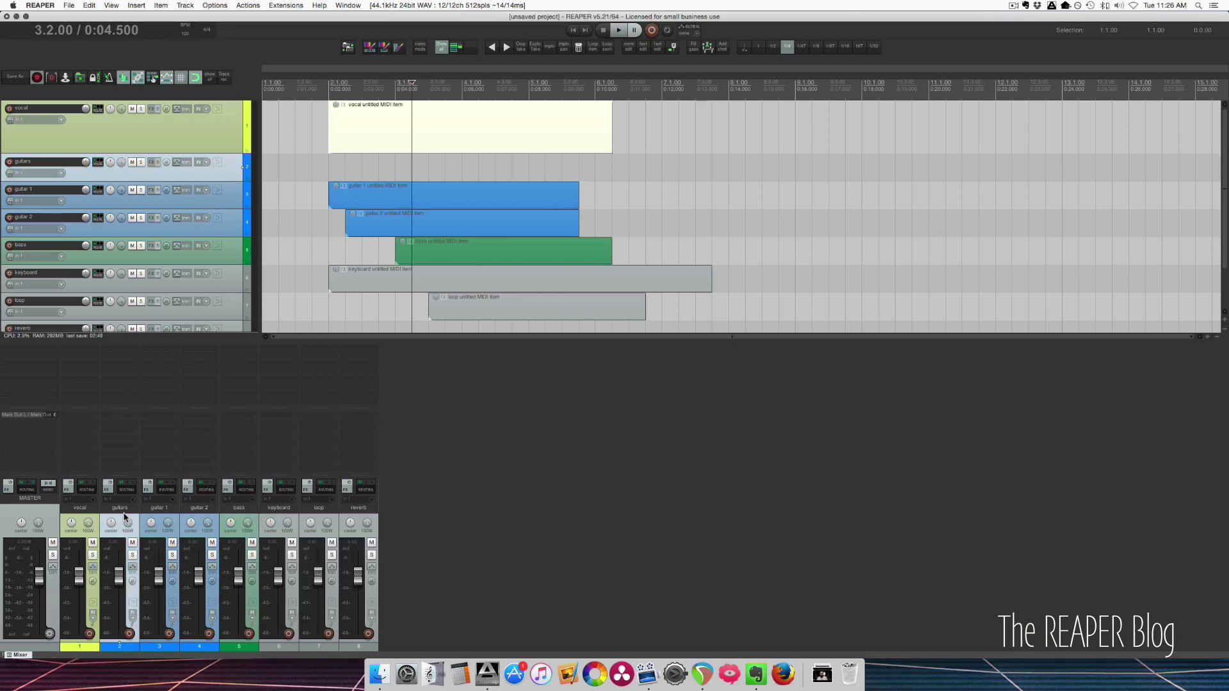
double_click(50, 164)
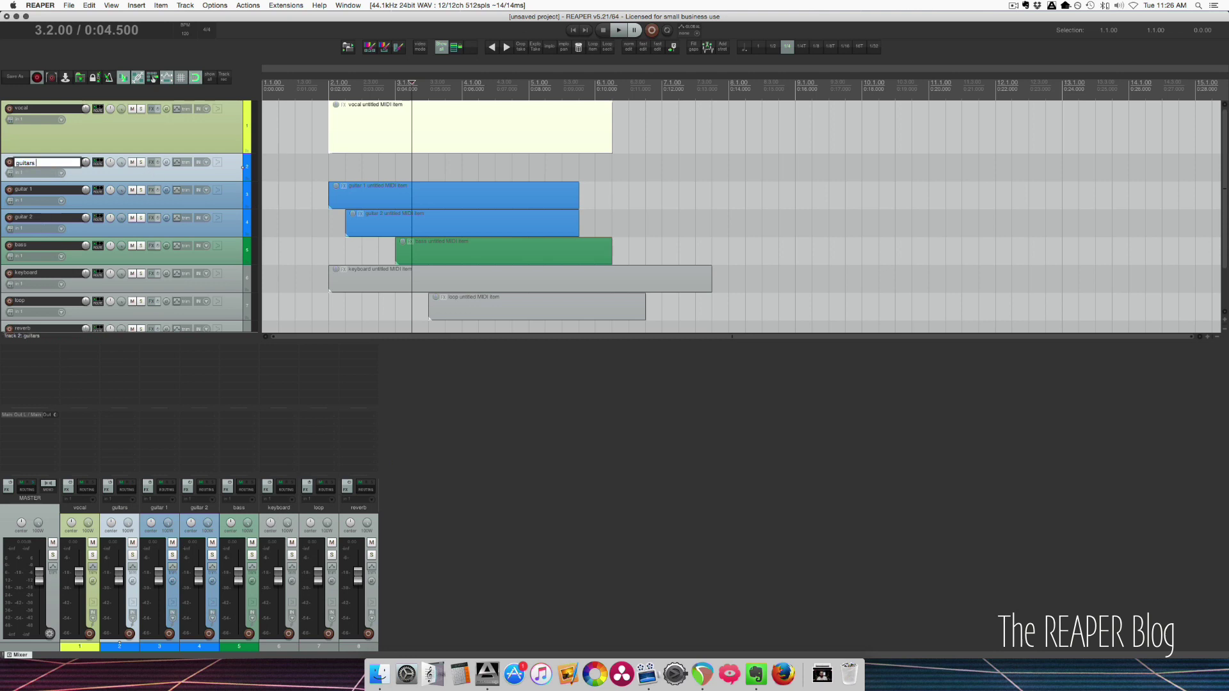
Step: Rename the guitars track to 'guitars bus' and make its row taller
text(bus)
key(Return)
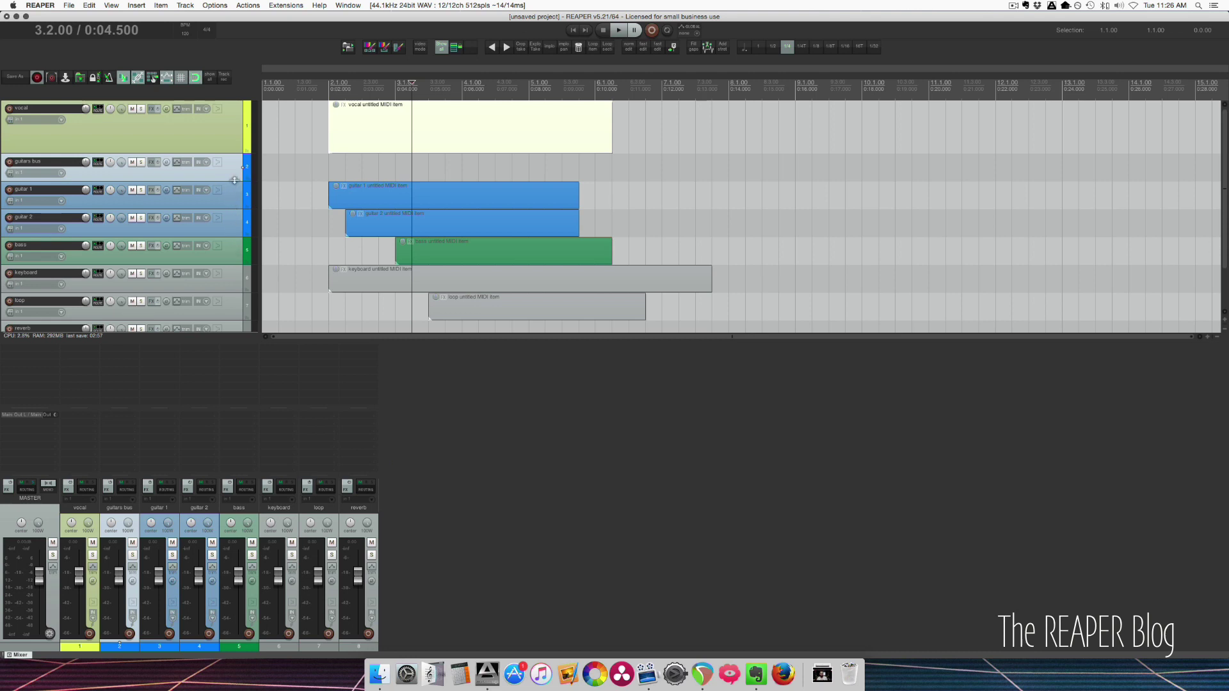
drag(234, 181, 235, 199)
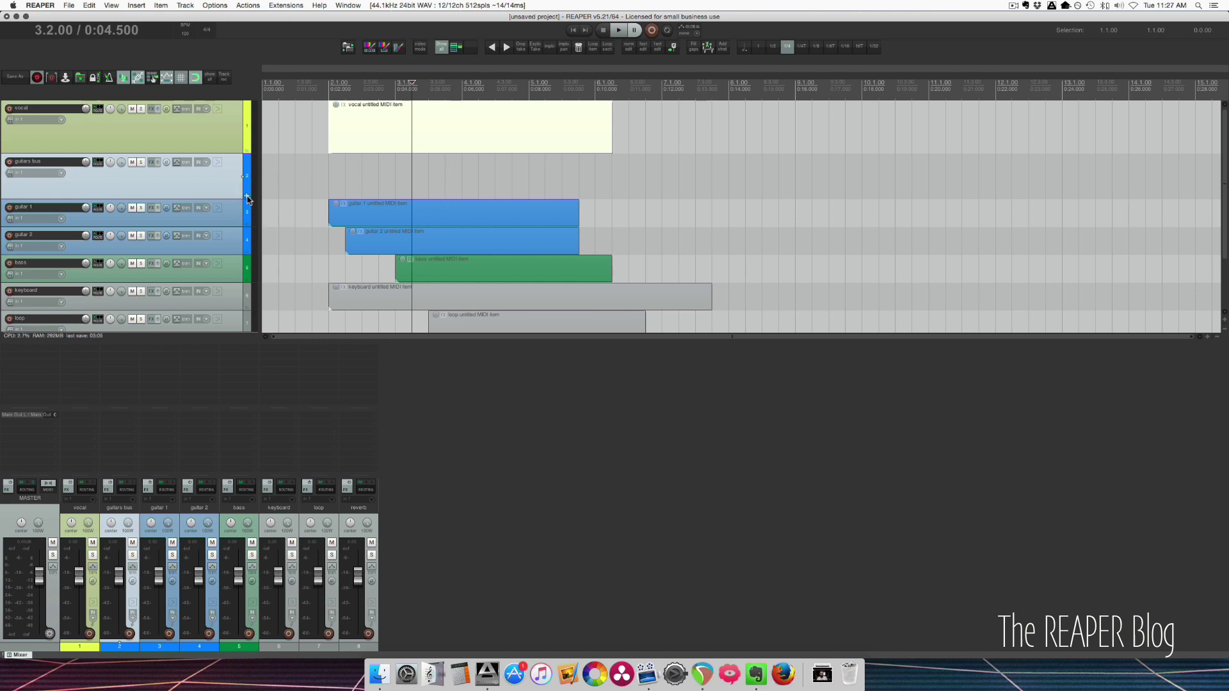
Step: Make guitars bus a folder containing guitar 1 and guitar 2, ending the folder after guitar 2
click(247, 197)
scroll(222, 236, down, 2)
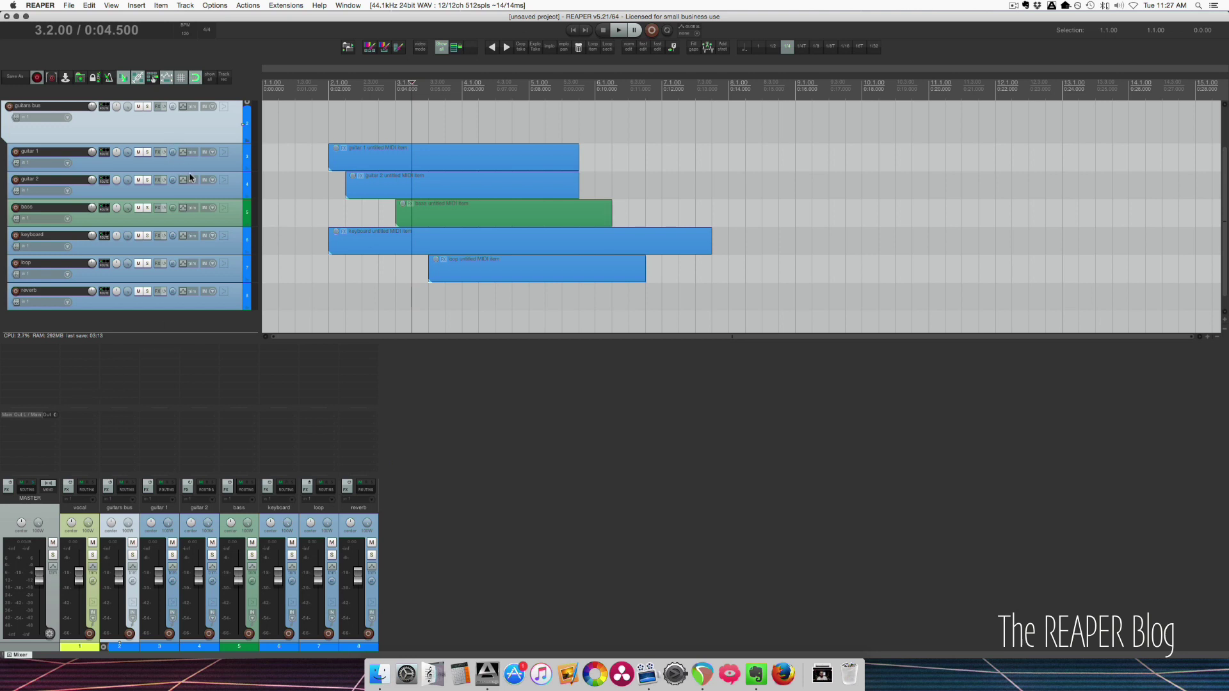
click(248, 198)
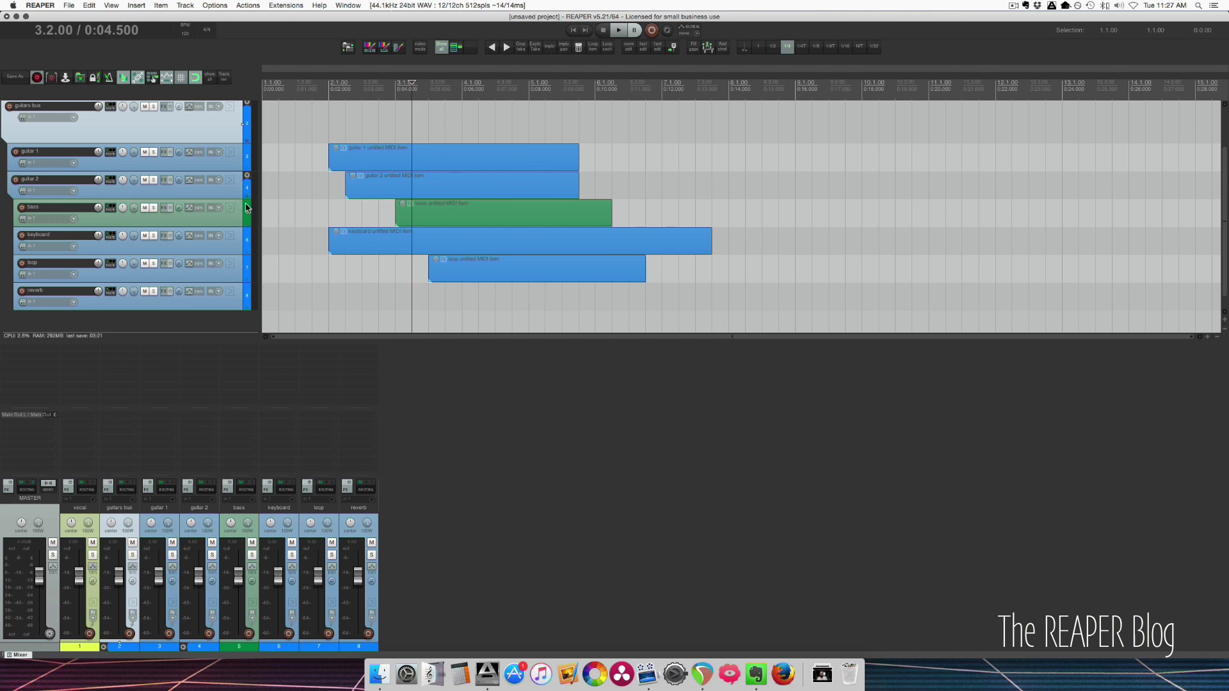
click(247, 198)
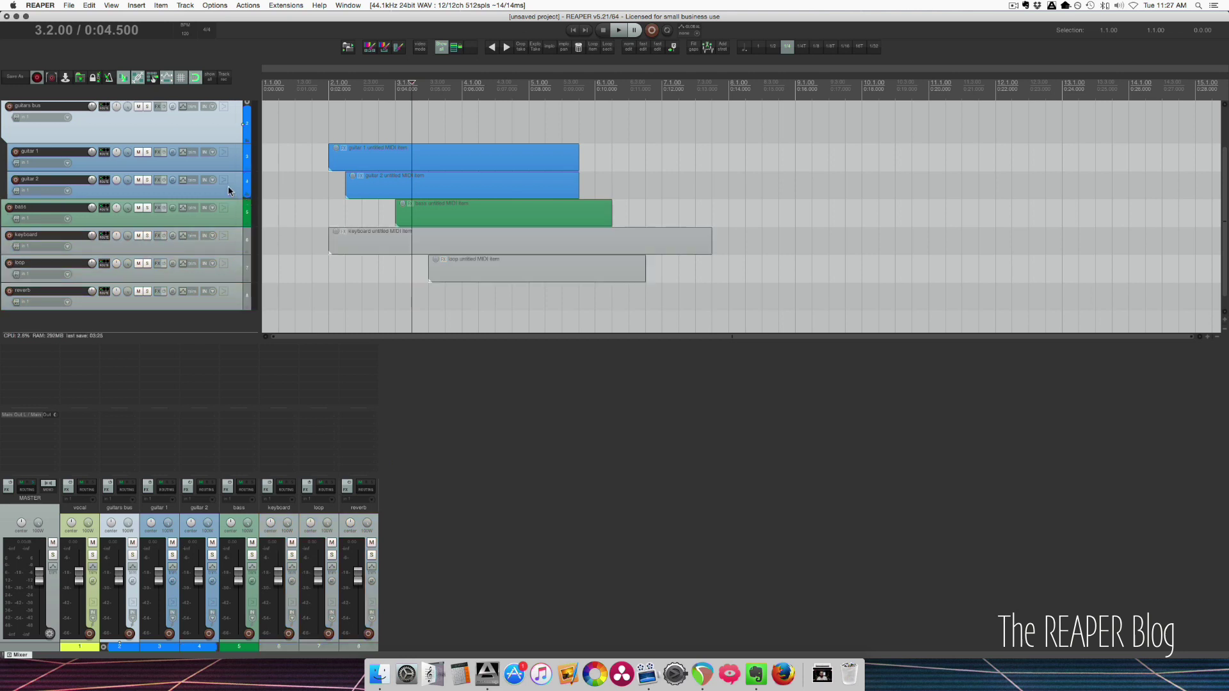
scroll(229, 194, up, 1)
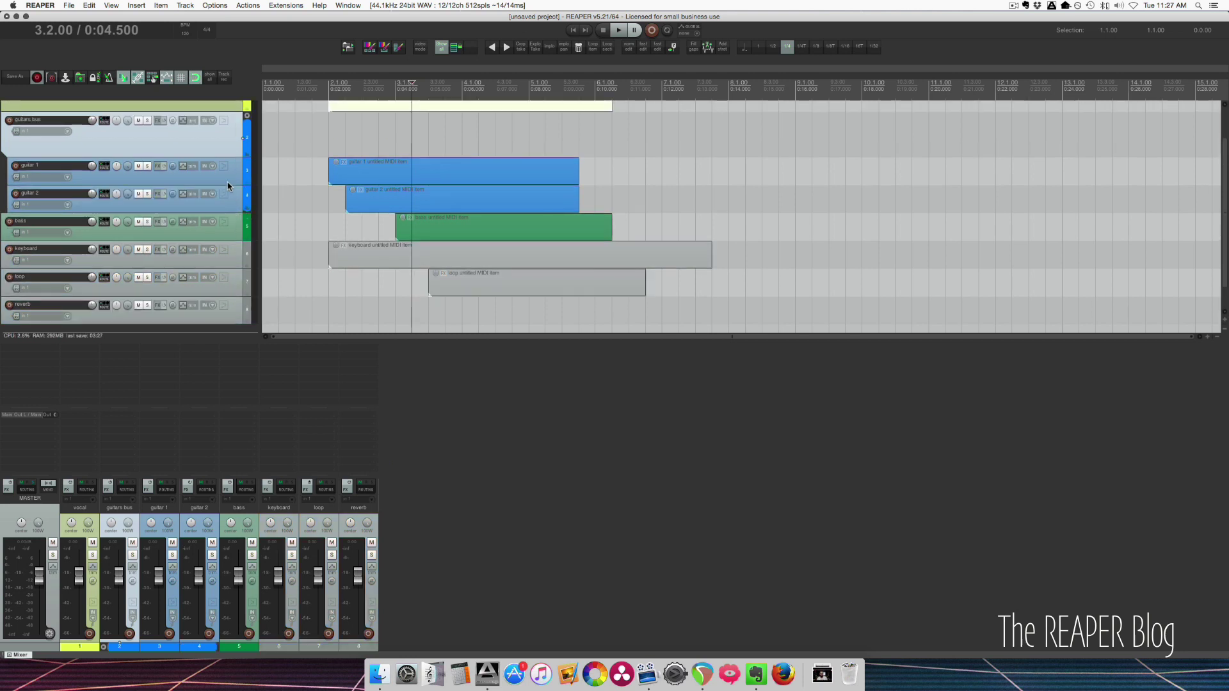
click(229, 195)
click(229, 151)
click(480, 440)
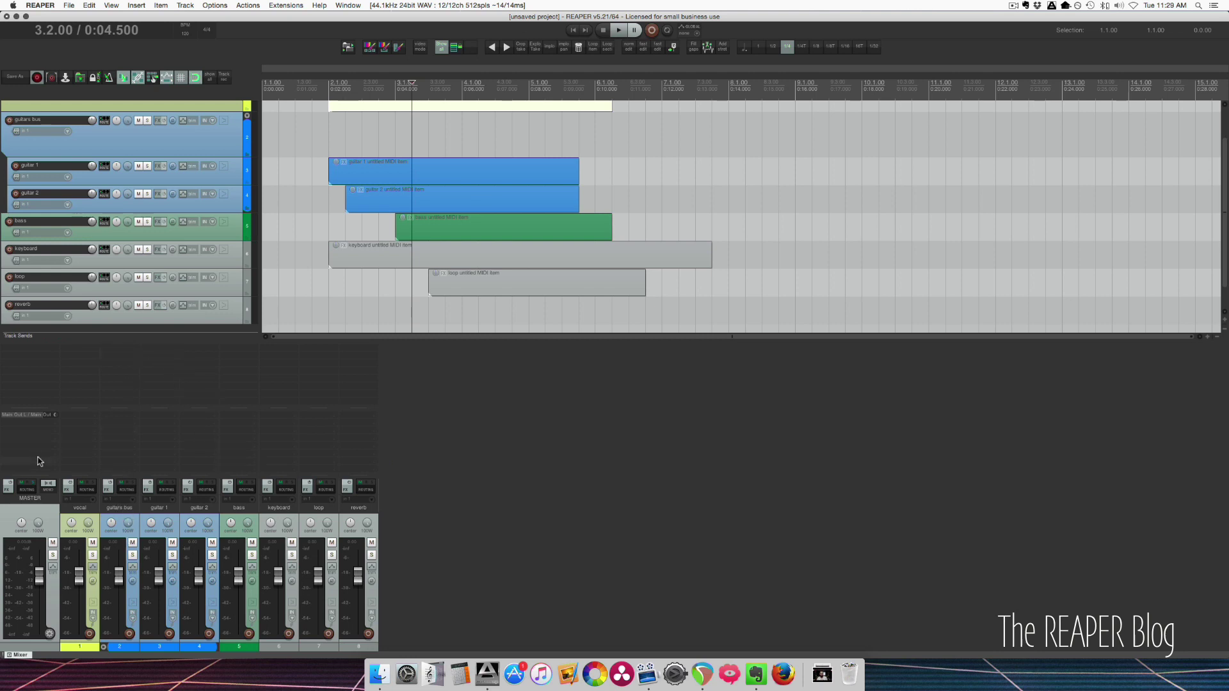
click(132, 542)
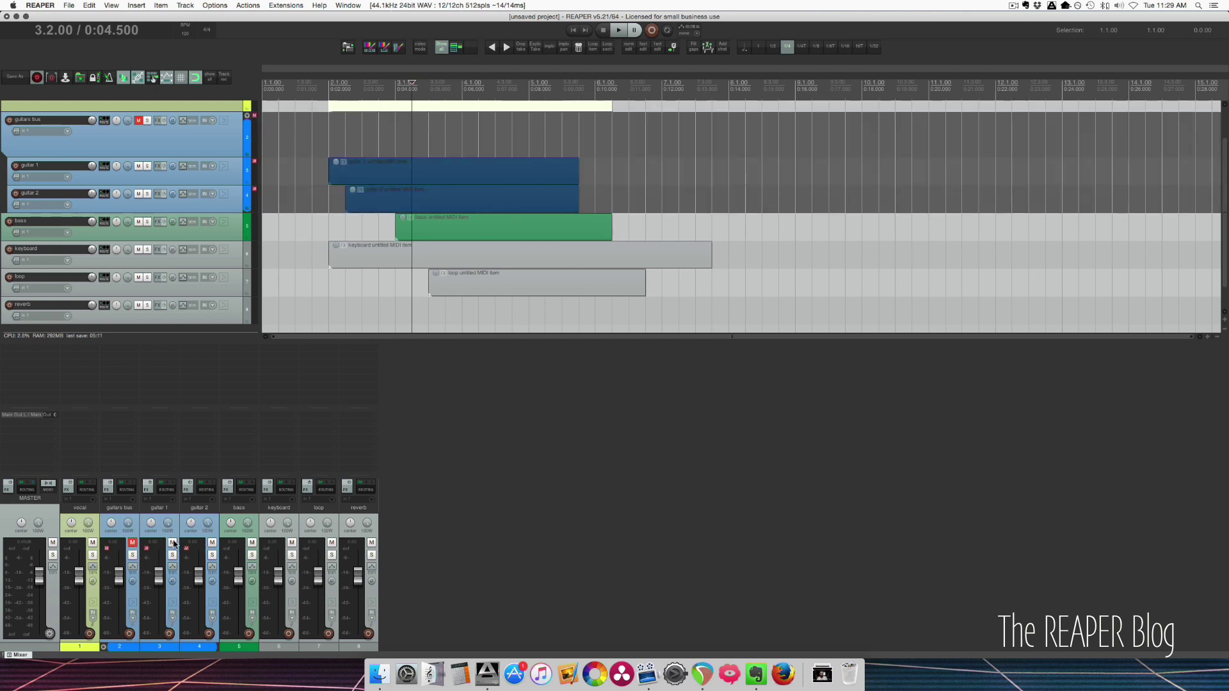
click(133, 542)
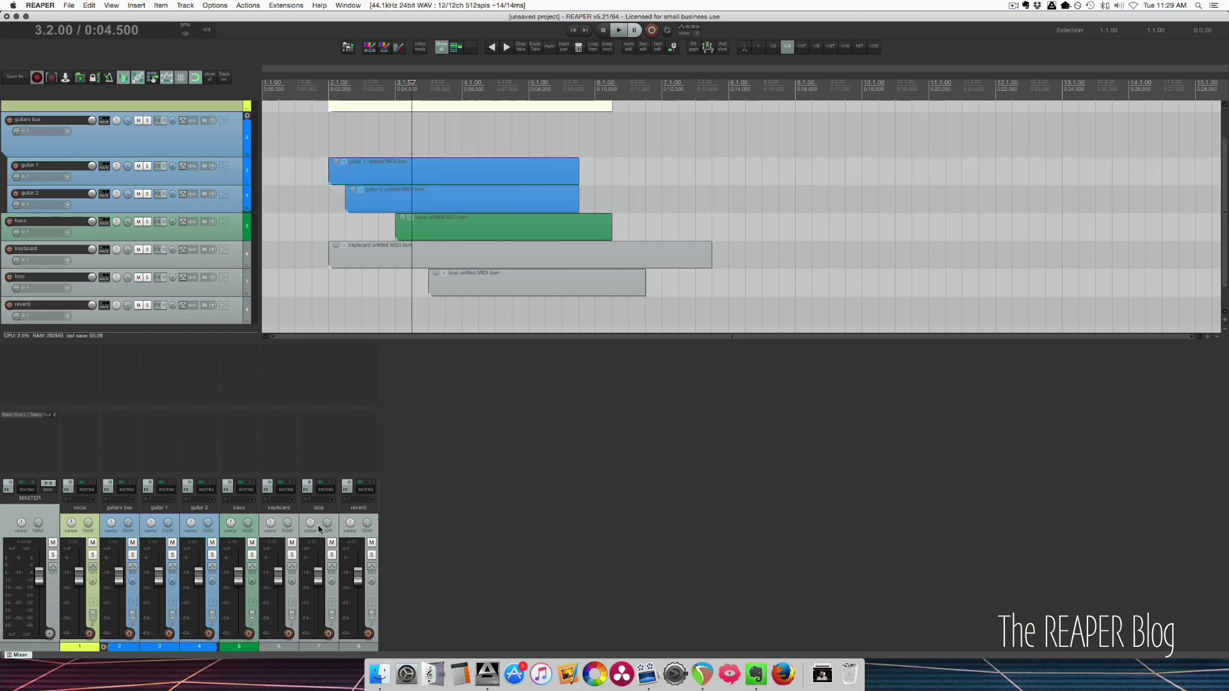
Step: Insert a new track after reverb and name it 'vca 1'
double_click(390, 526)
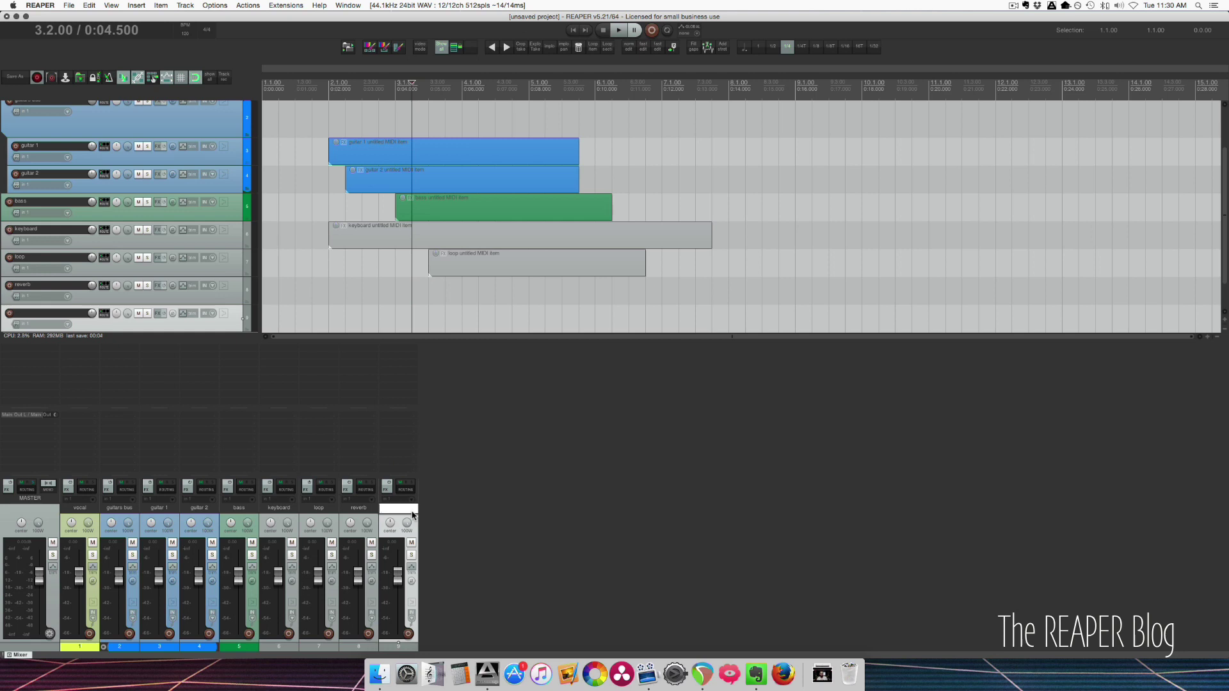
text(vca 1)
key(Return)
click(459, 509)
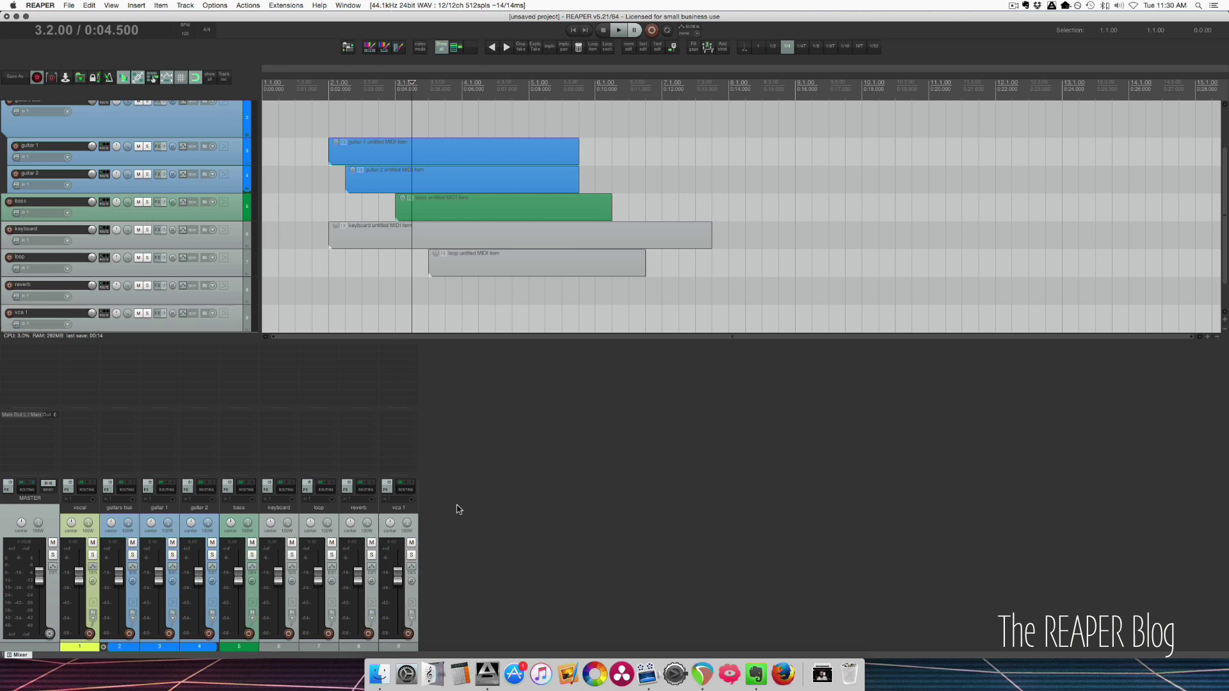
click(112, 5)
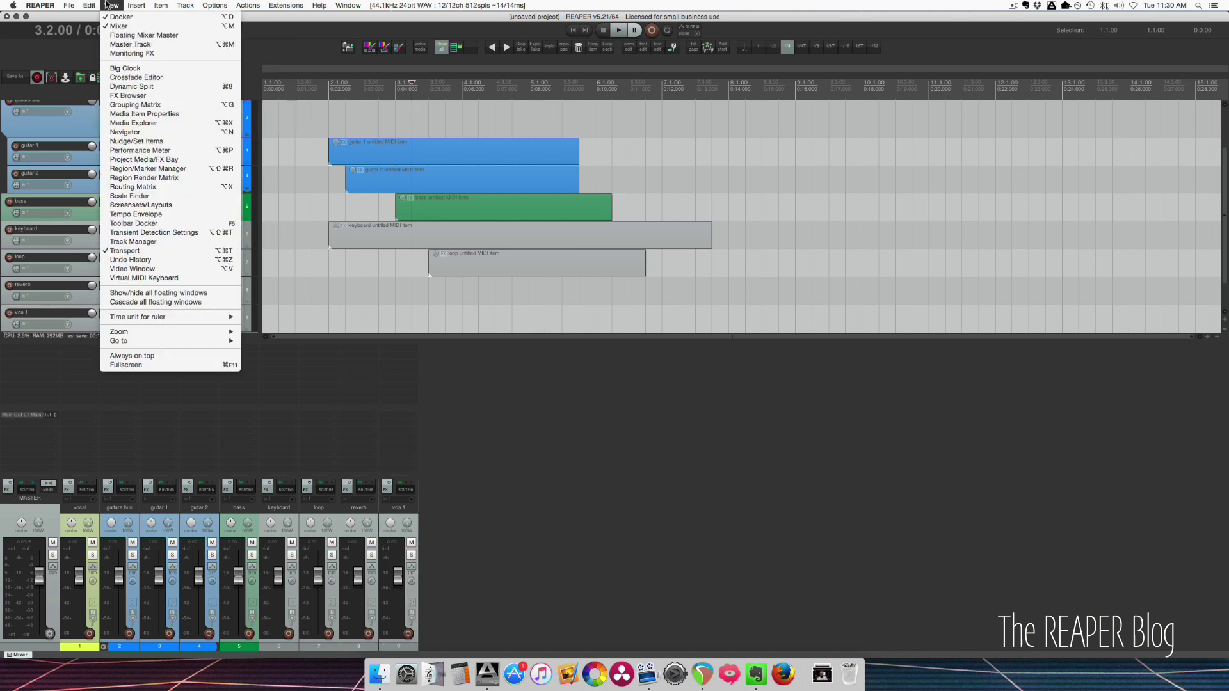
Step: In the Grouping Matrix with group details shown, set vca 1 as Group 1 VCA master and guitar 1/2 as slaves
click(135, 104)
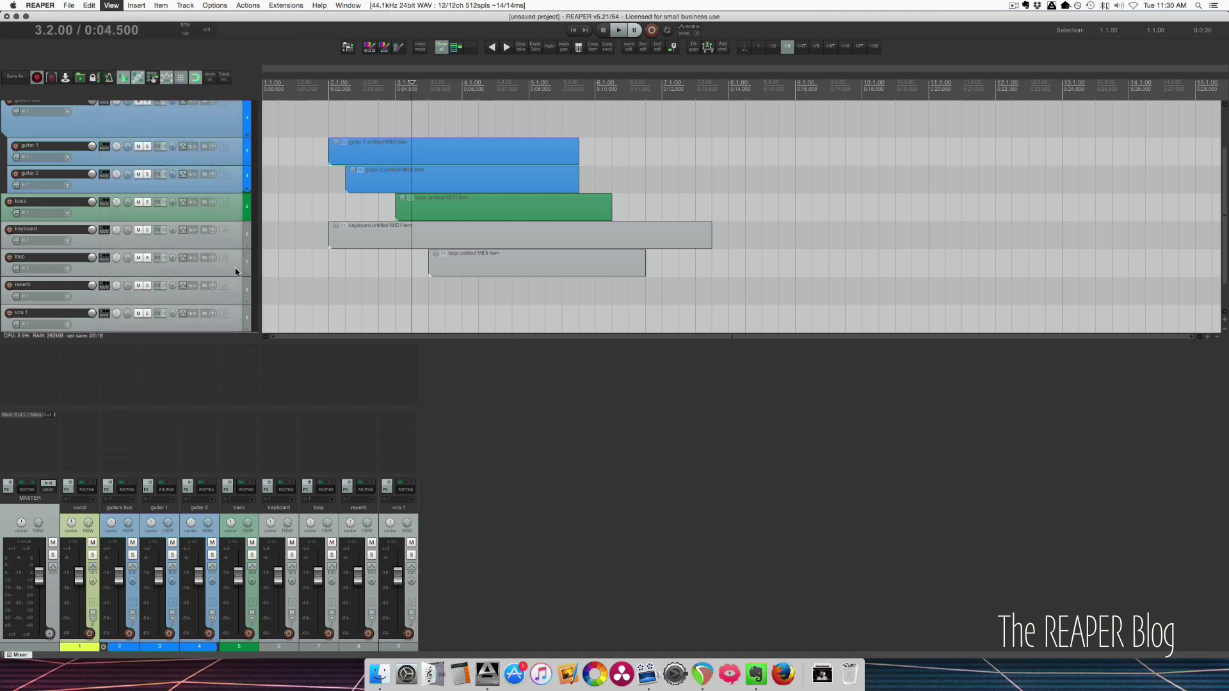
drag(417, 176, 581, 219)
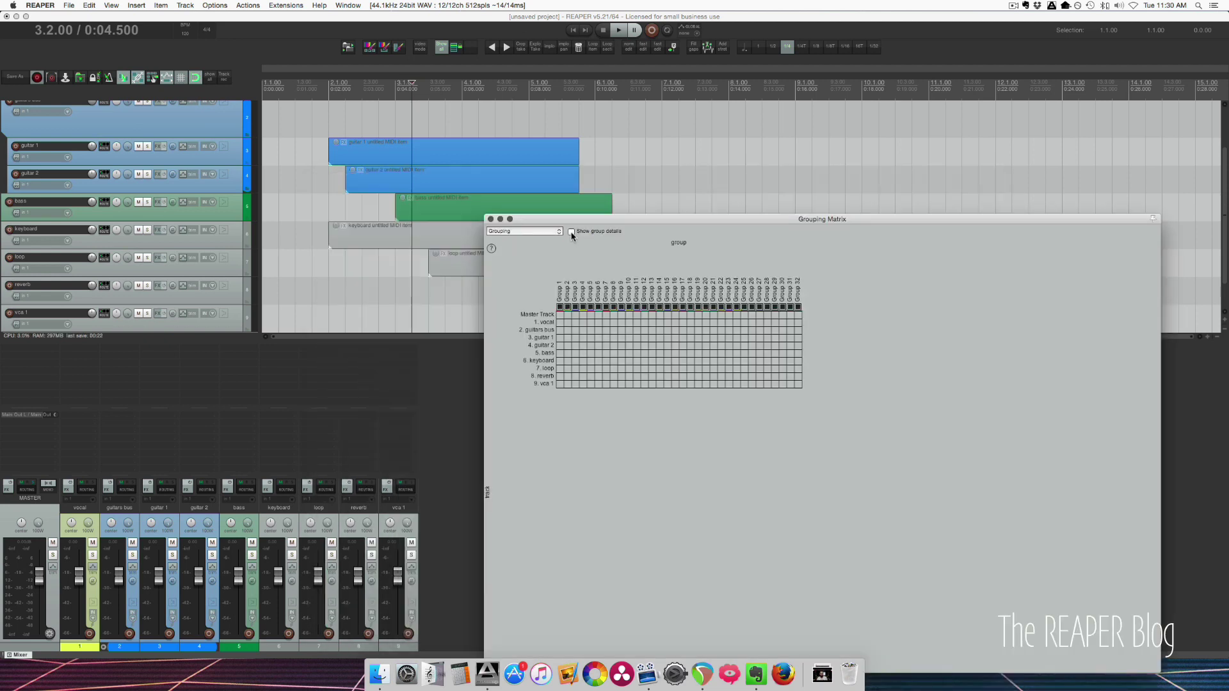
click(571, 232)
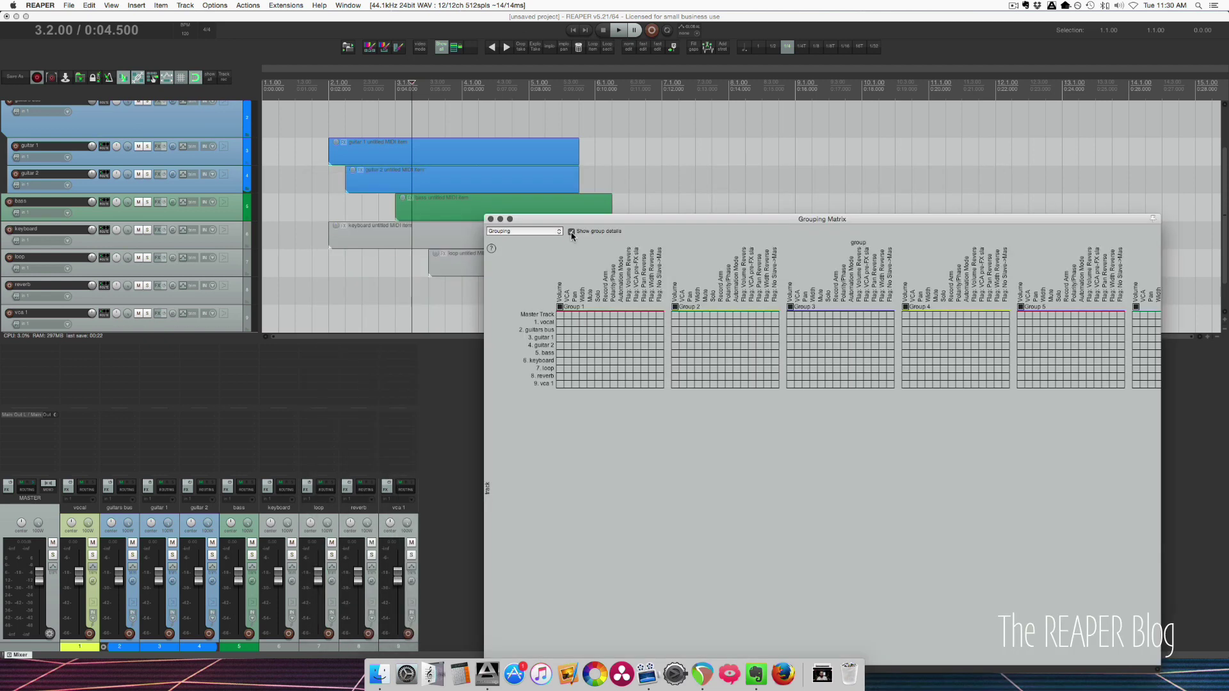
click(567, 386)
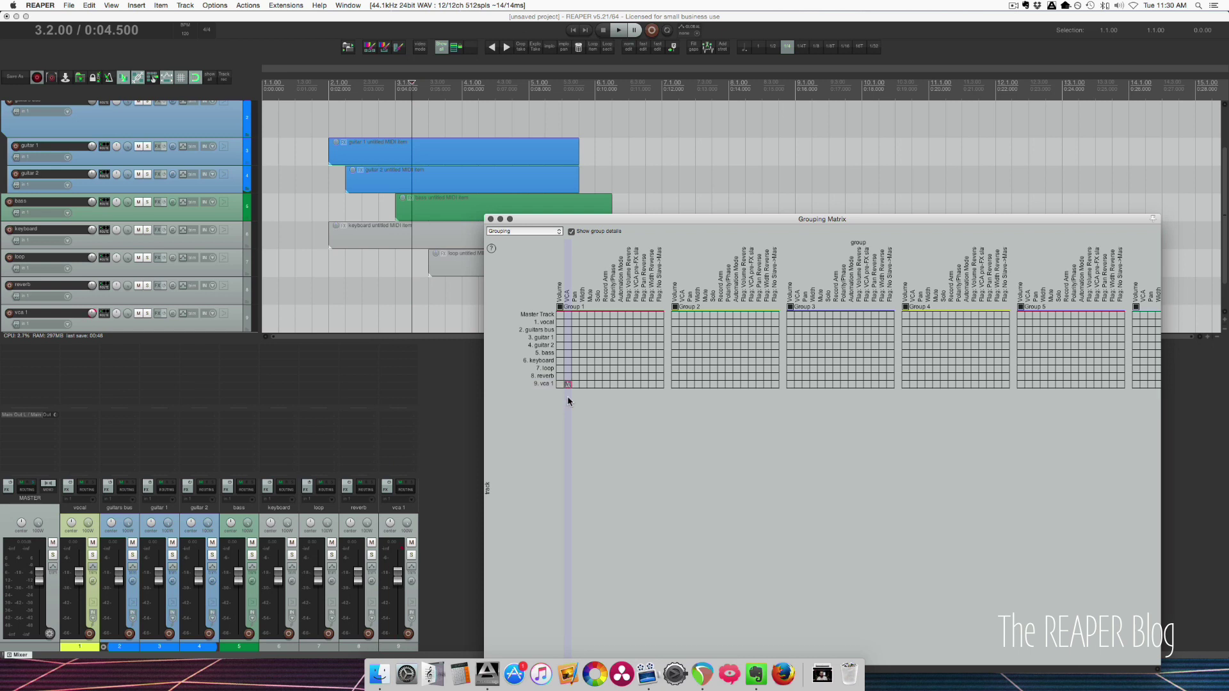
click(568, 340)
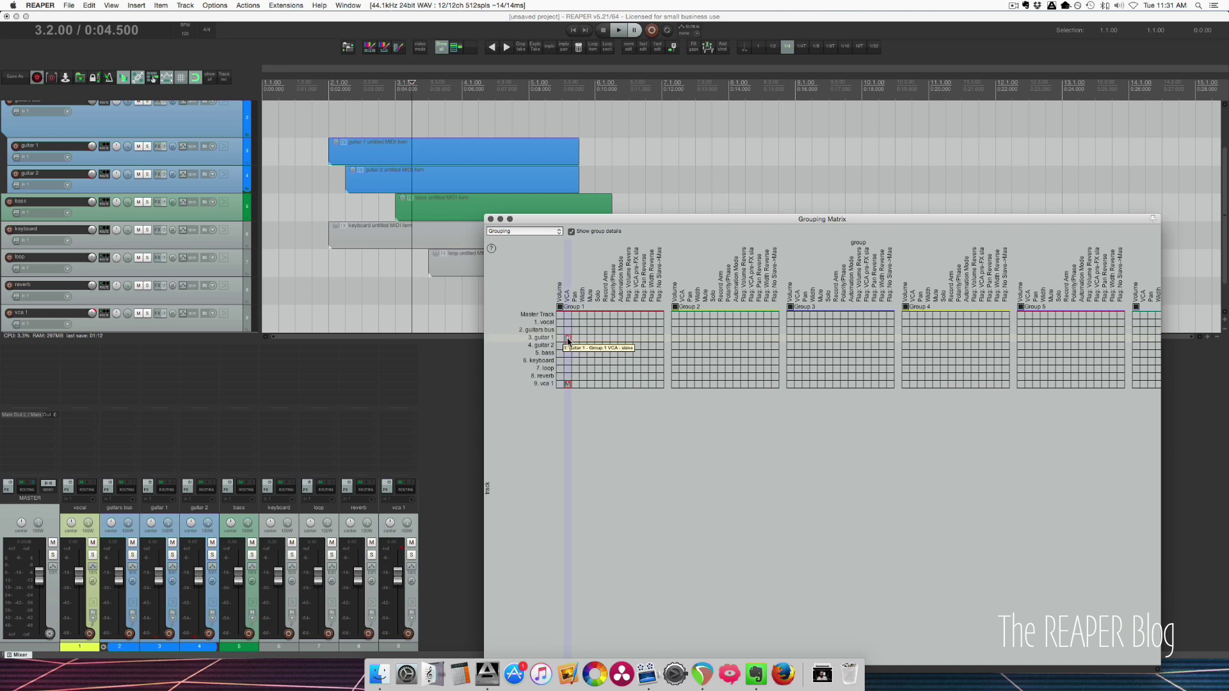
click(569, 346)
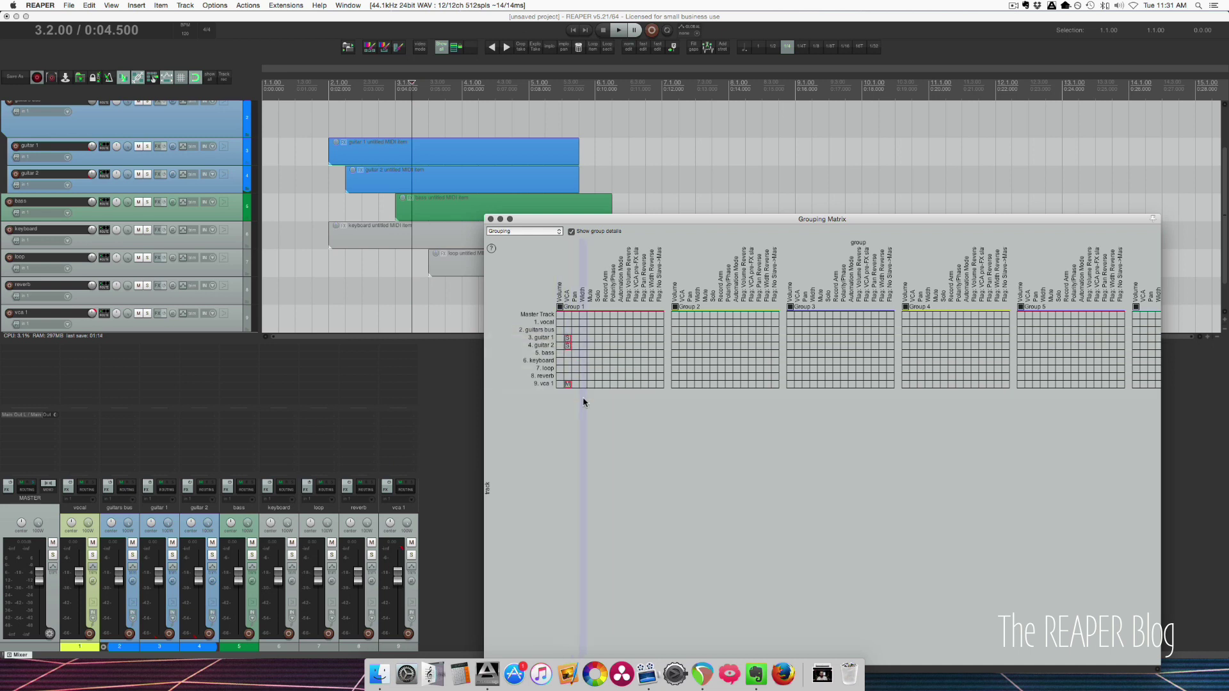
Step: Check Group 1 settings, test the vca 1 and guitar 1 faders, reset guitar 1 to 0 dB, and close the matrix
right_click(569, 385)
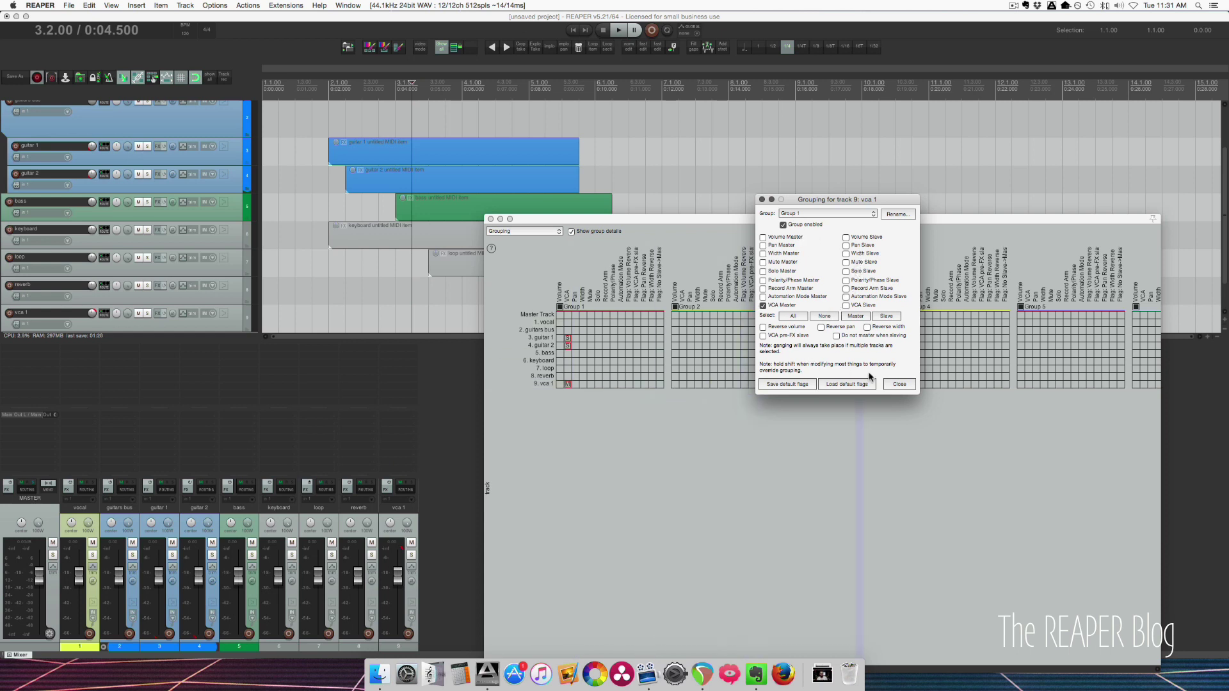
click(898, 385)
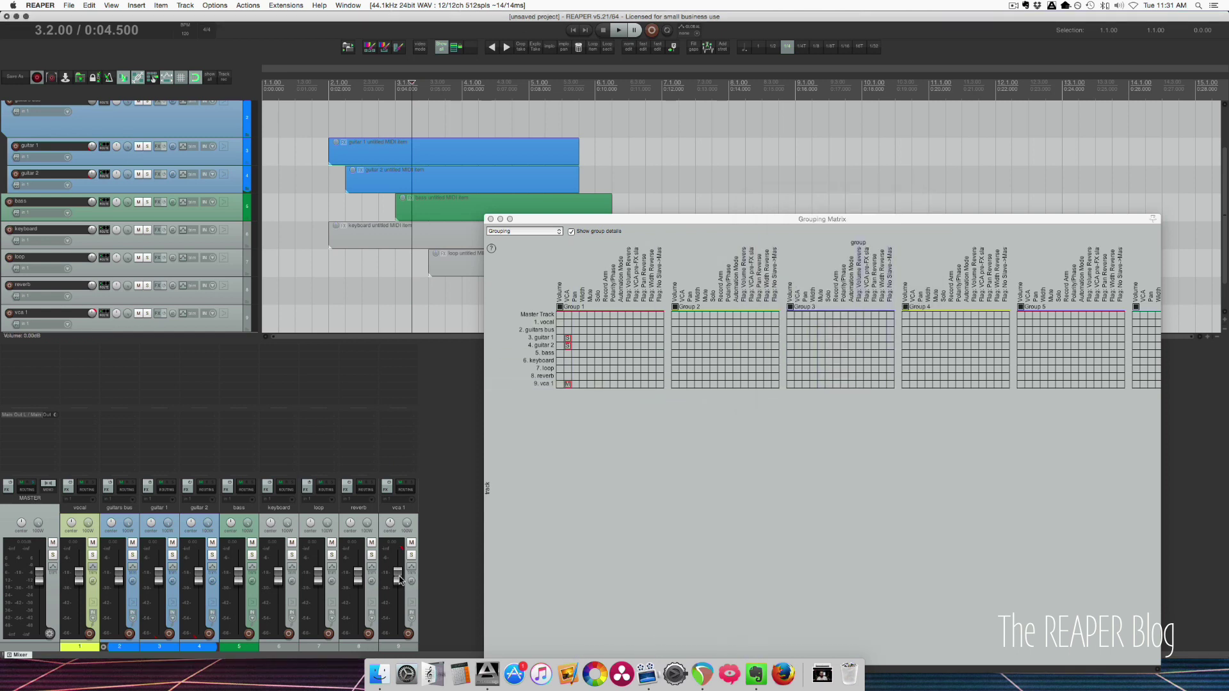
drag(398, 576, 398, 629)
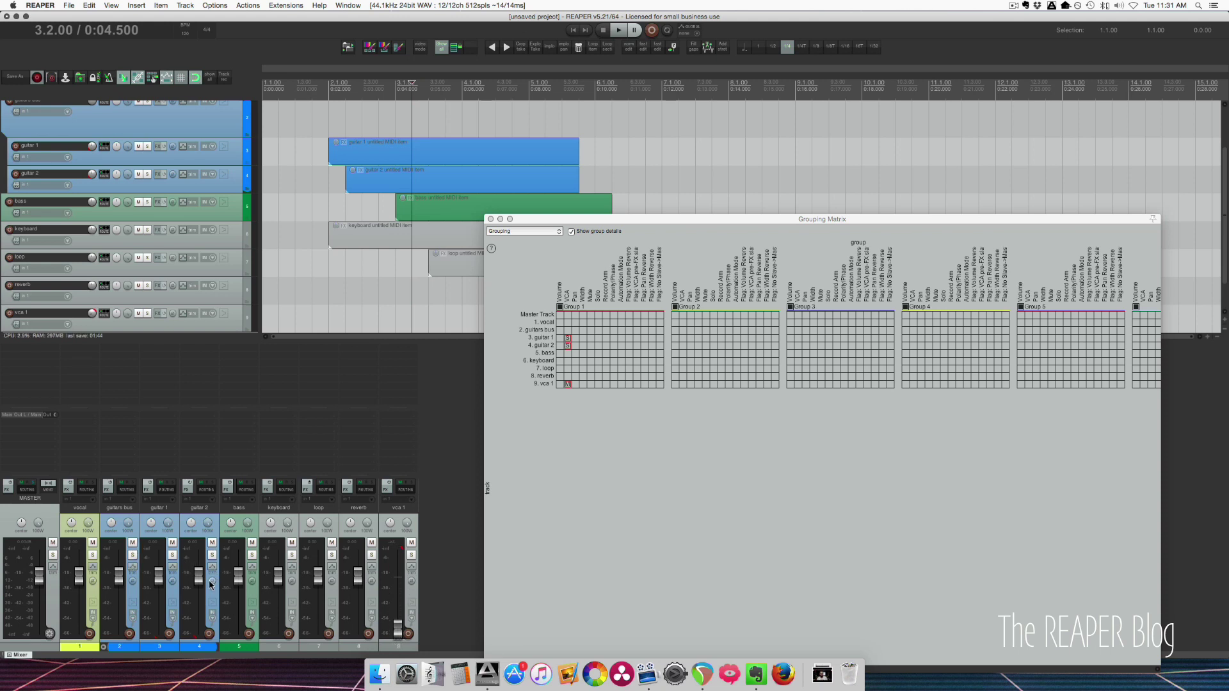
drag(159, 577, 162, 584)
double_click(162, 584)
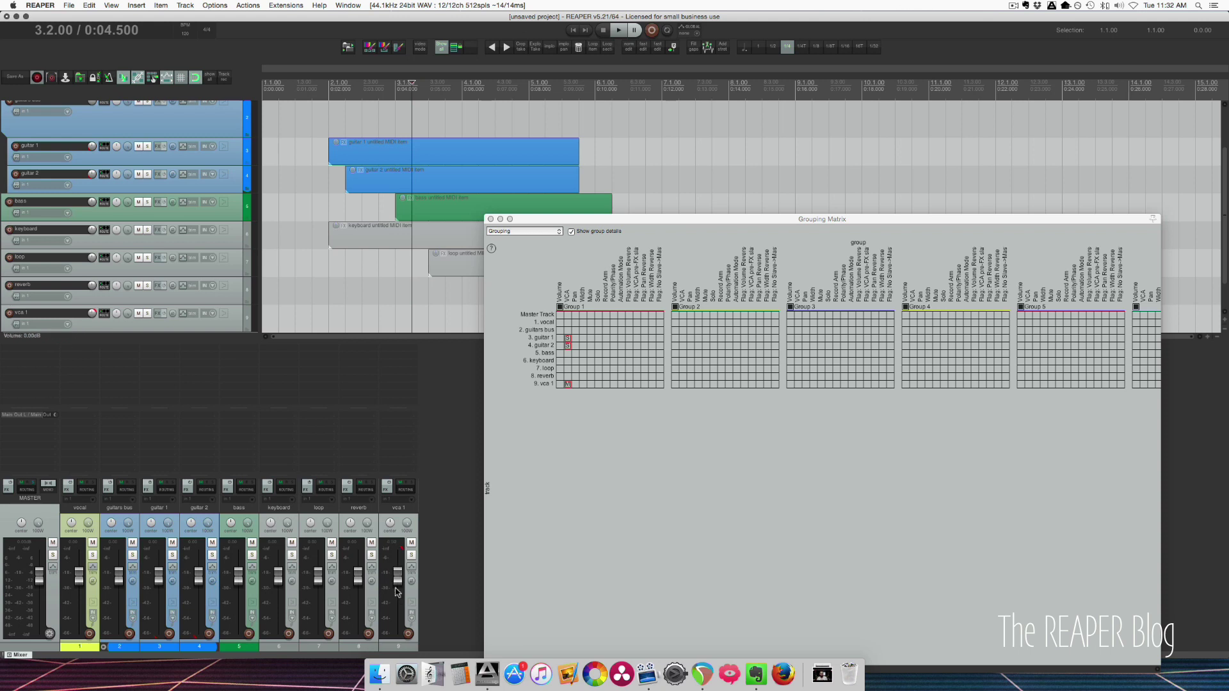
click(480, 371)
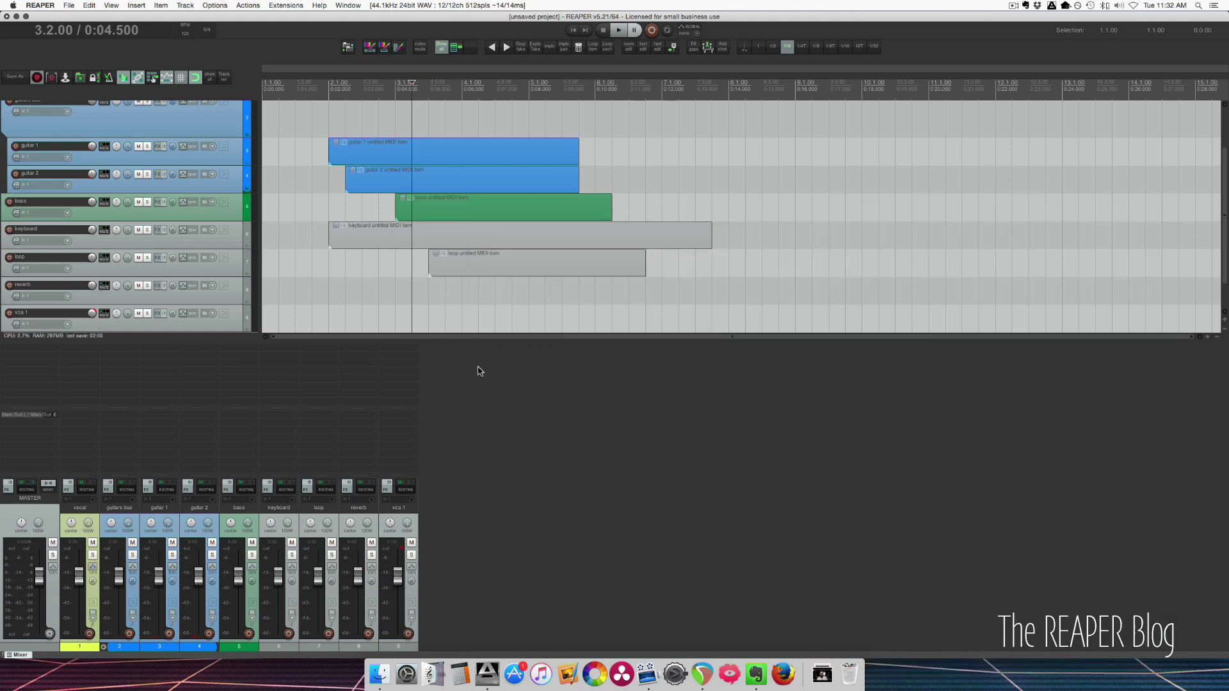
Step: Open the recent project 'north to alaska 3-2'
click(68, 5)
mouse_move(96, 72)
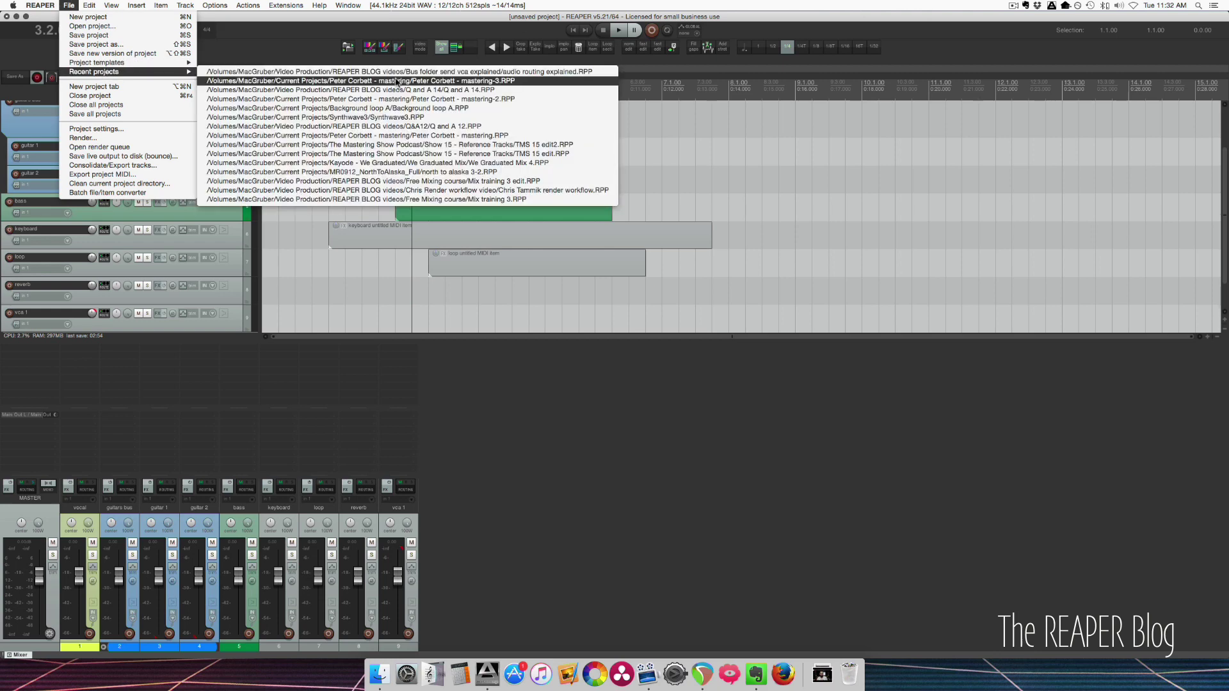
click(320, 172)
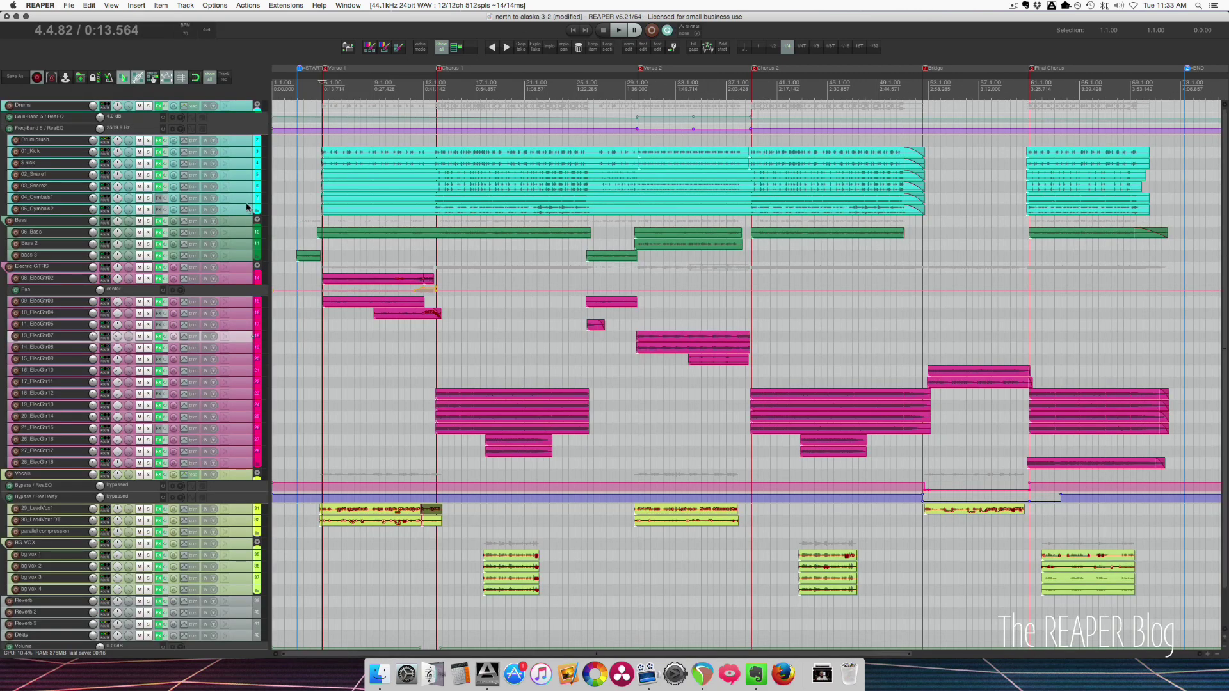
Step: Select the drum tracks, enlarge the Drums folder, and collapse then expand its child tracks
click(245, 210)
shift+click(243, 143)
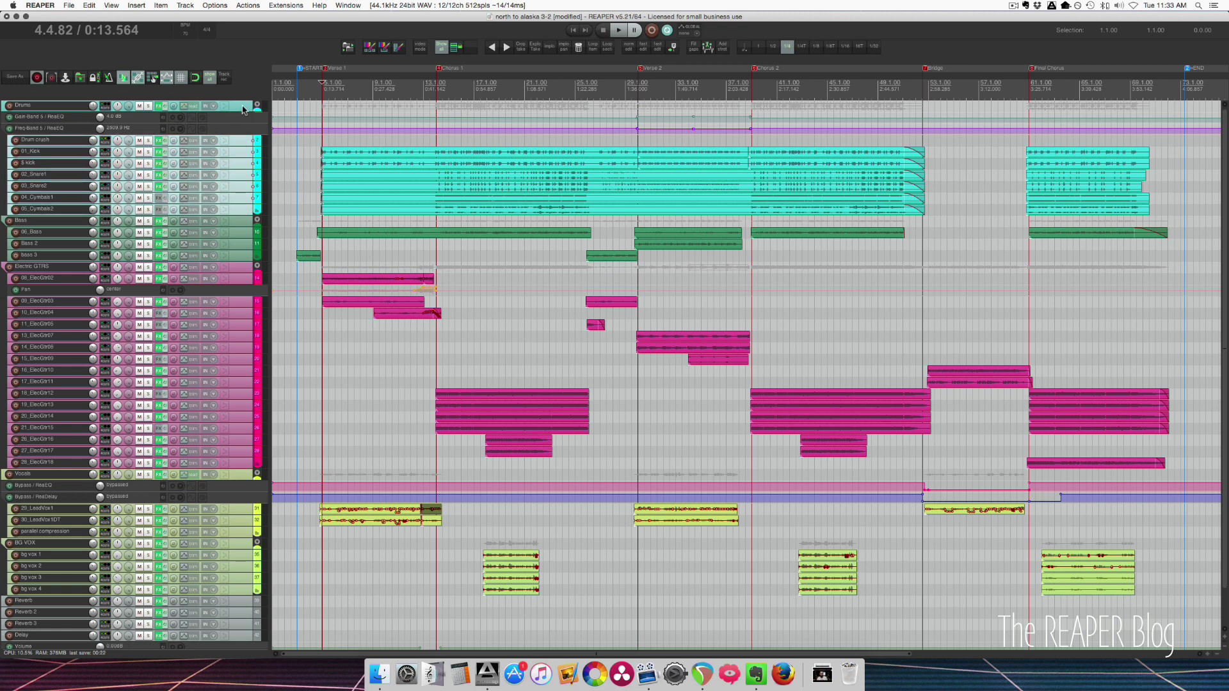
click(242, 109)
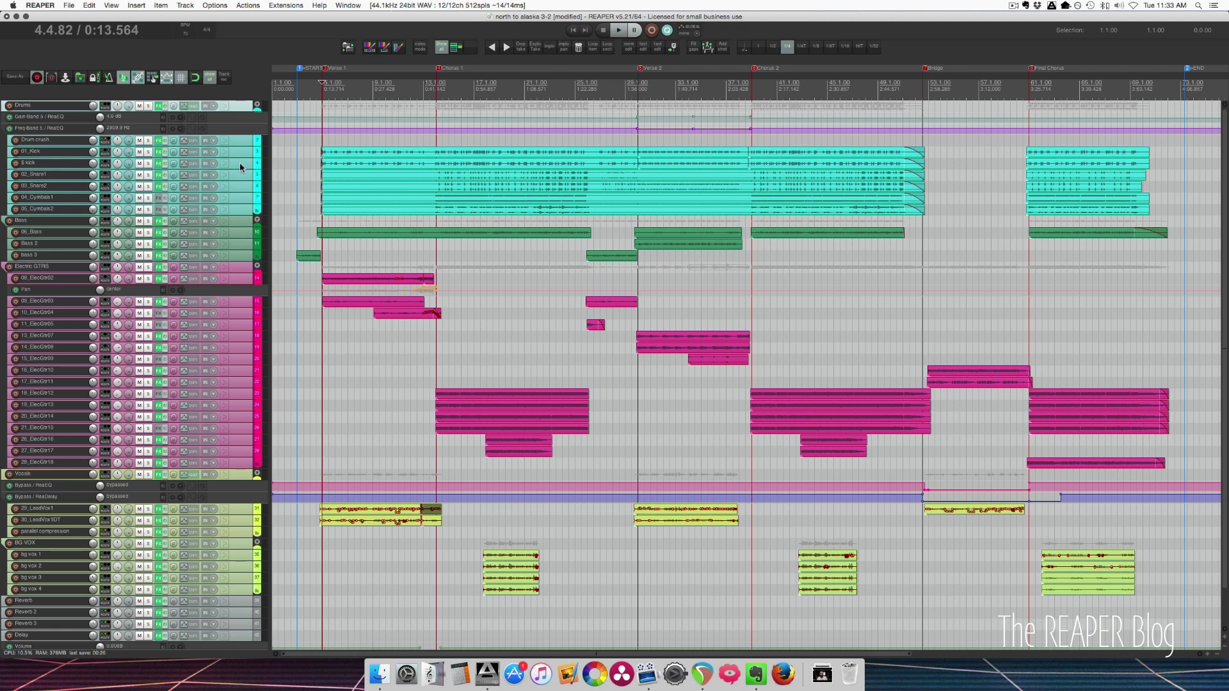
click(236, 113)
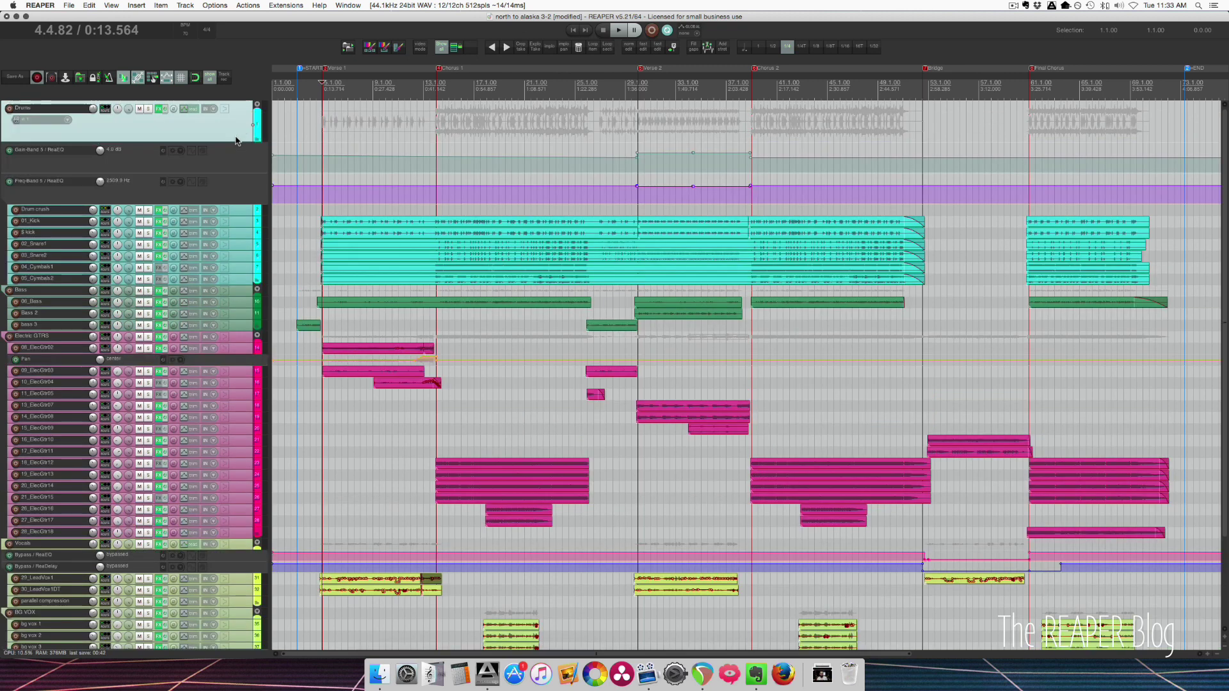
click(258, 106)
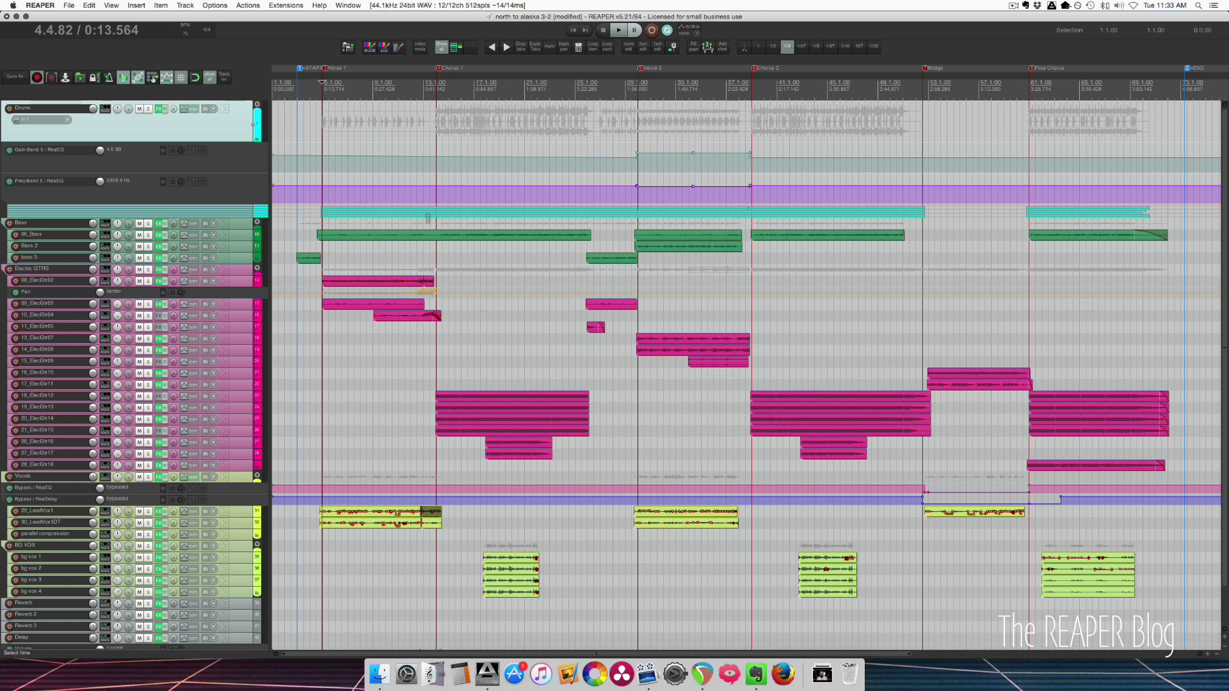
click(258, 106)
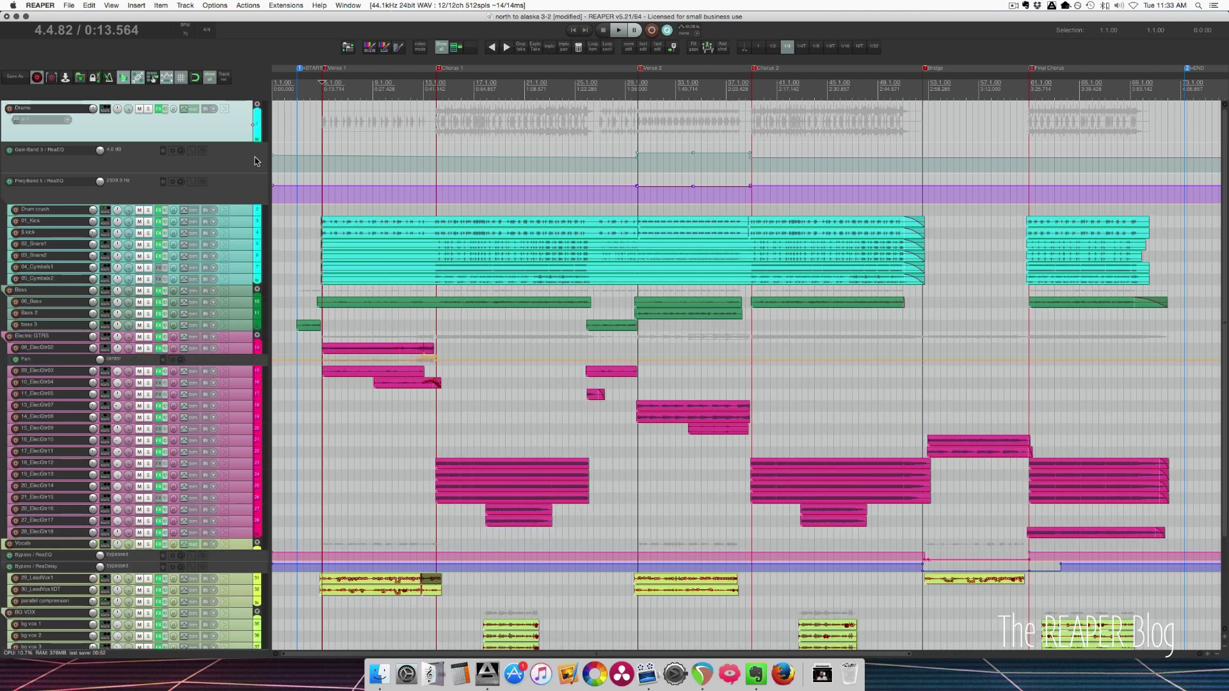
scroll(253, 216, up, 3)
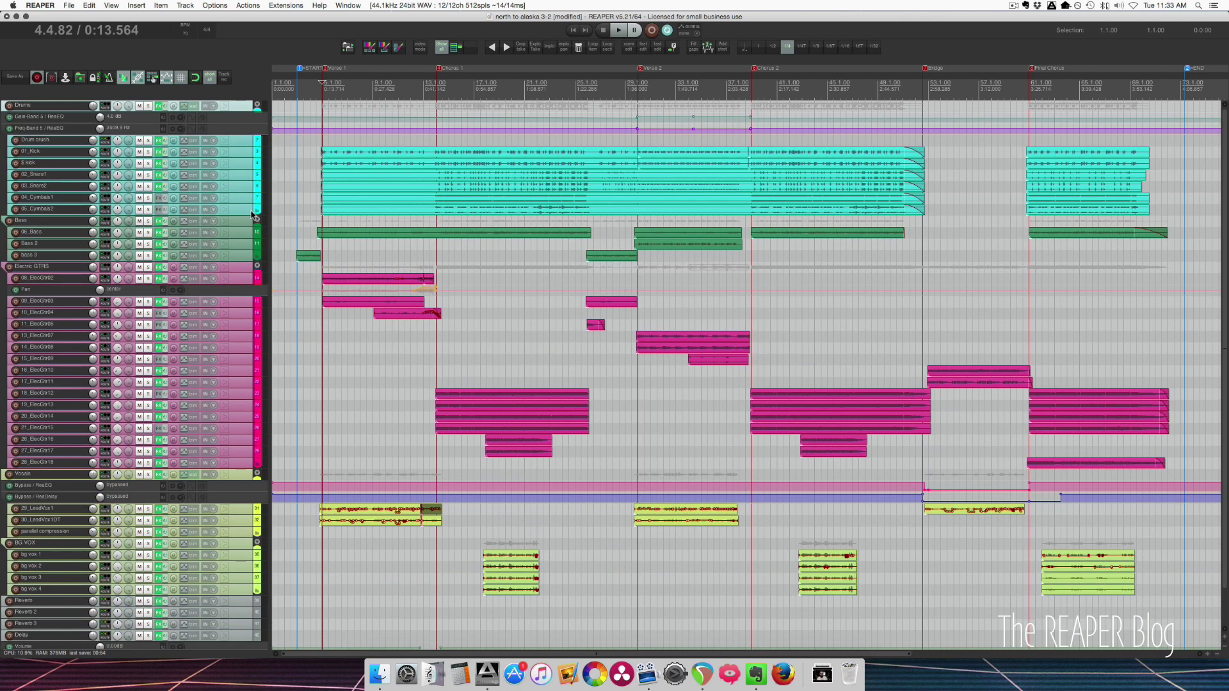
scroll(253, 216, down, 2)
Step: Select the Bass, Electric GTRS, Vocals, BG VOX folders plus Reverb 1-3 and Delay, then show the docked mixer
click(243, 224)
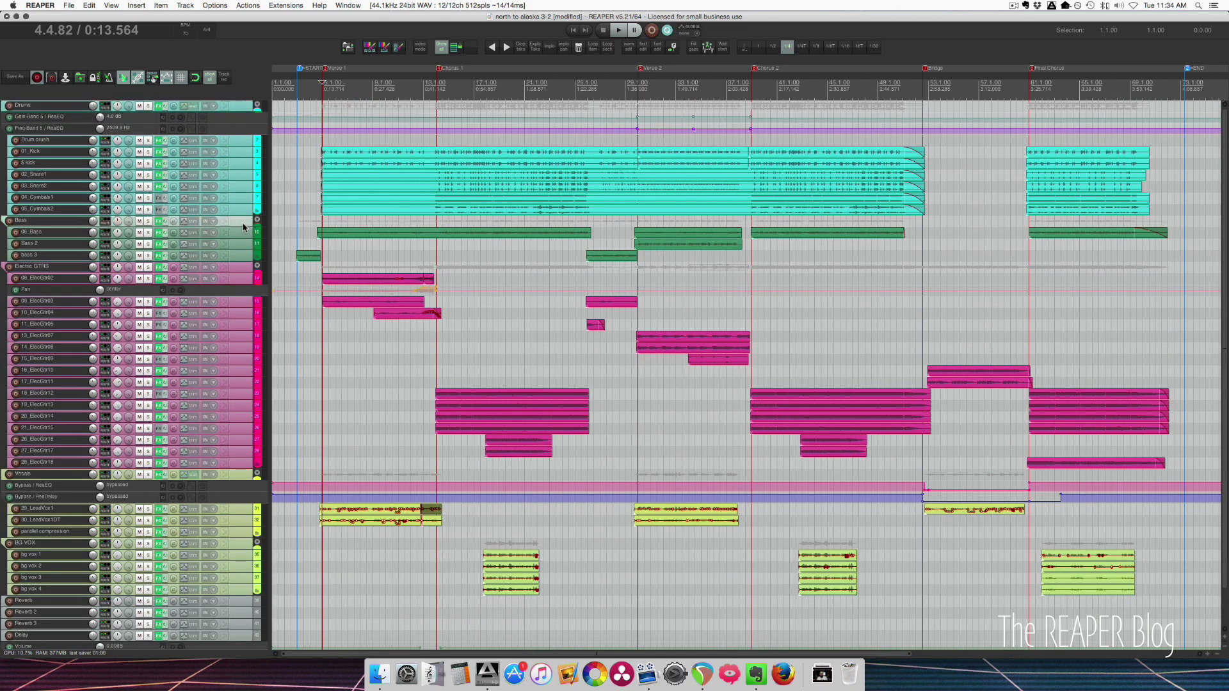
click(239, 269)
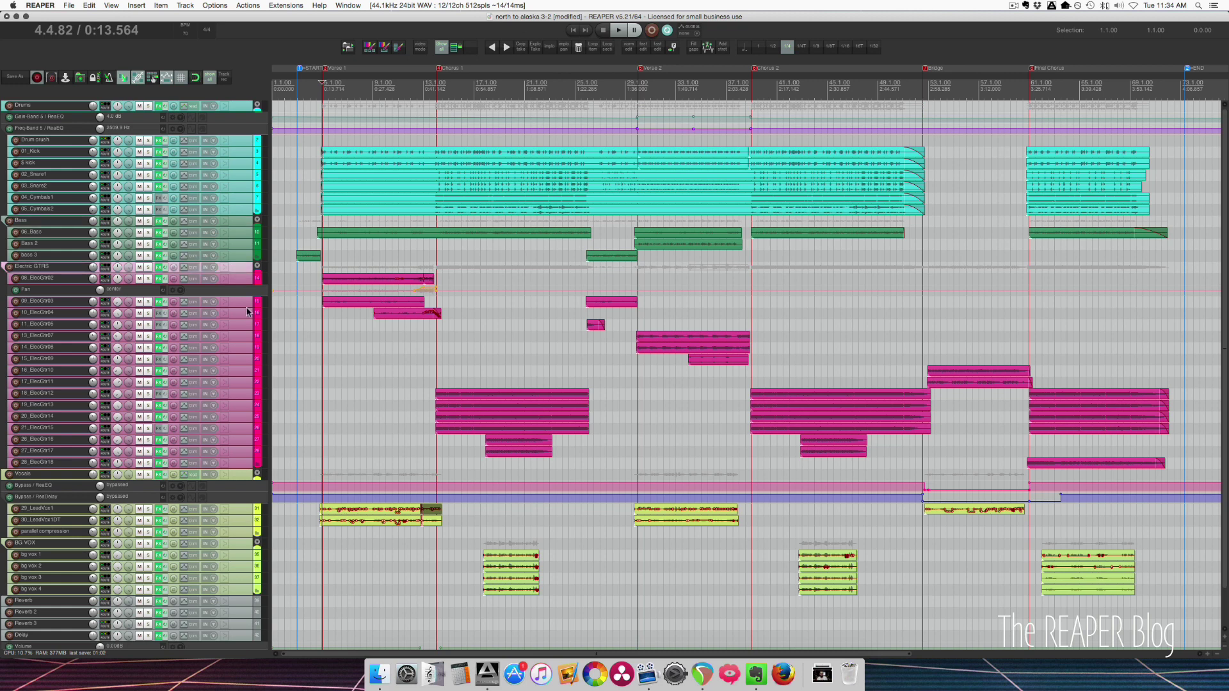
click(242, 474)
scroll(243, 475, down, 2)
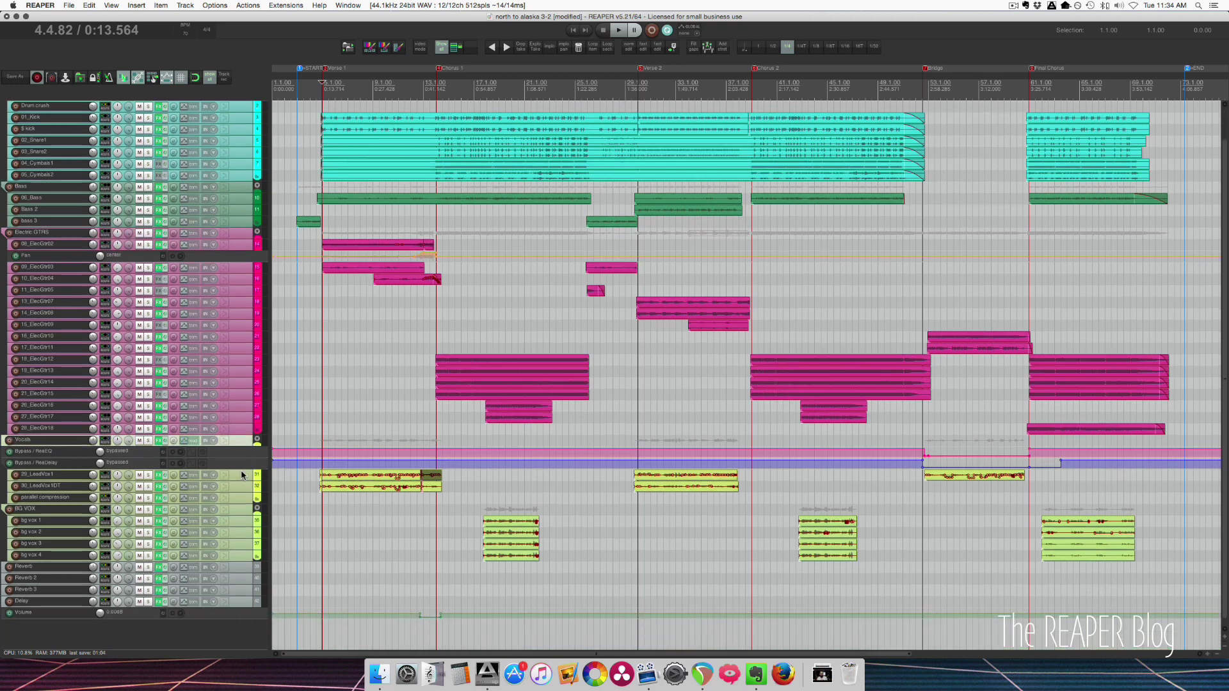
click(240, 512)
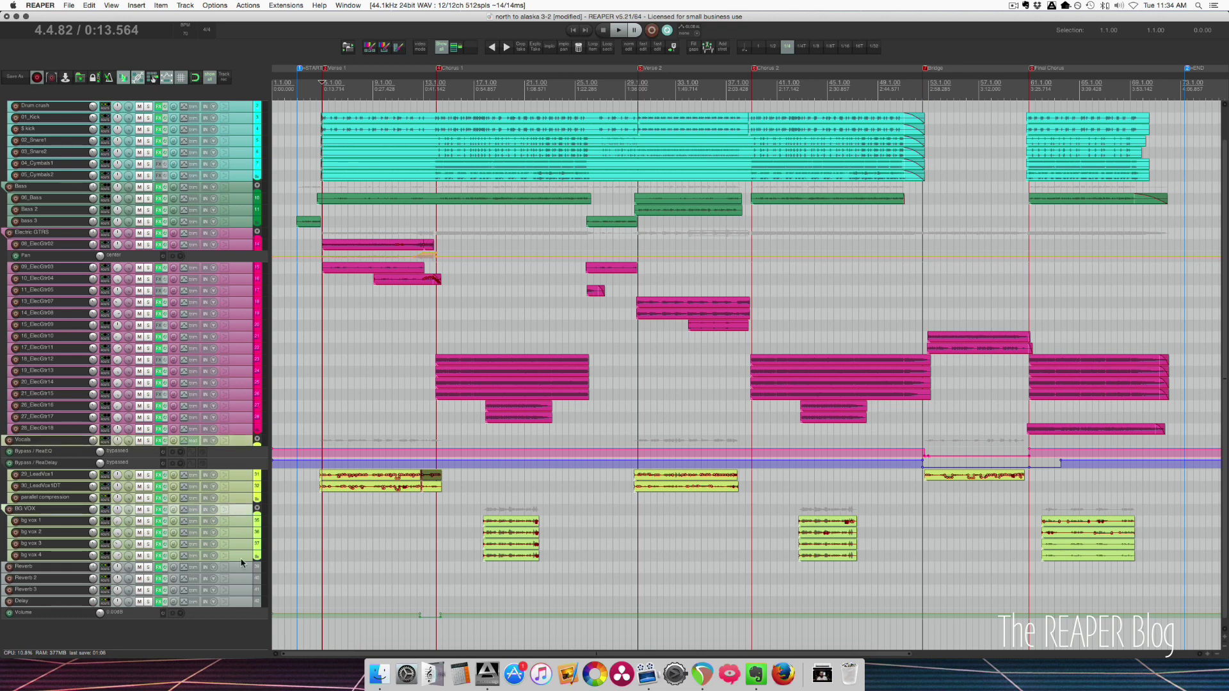
drag(243, 567, 241, 590)
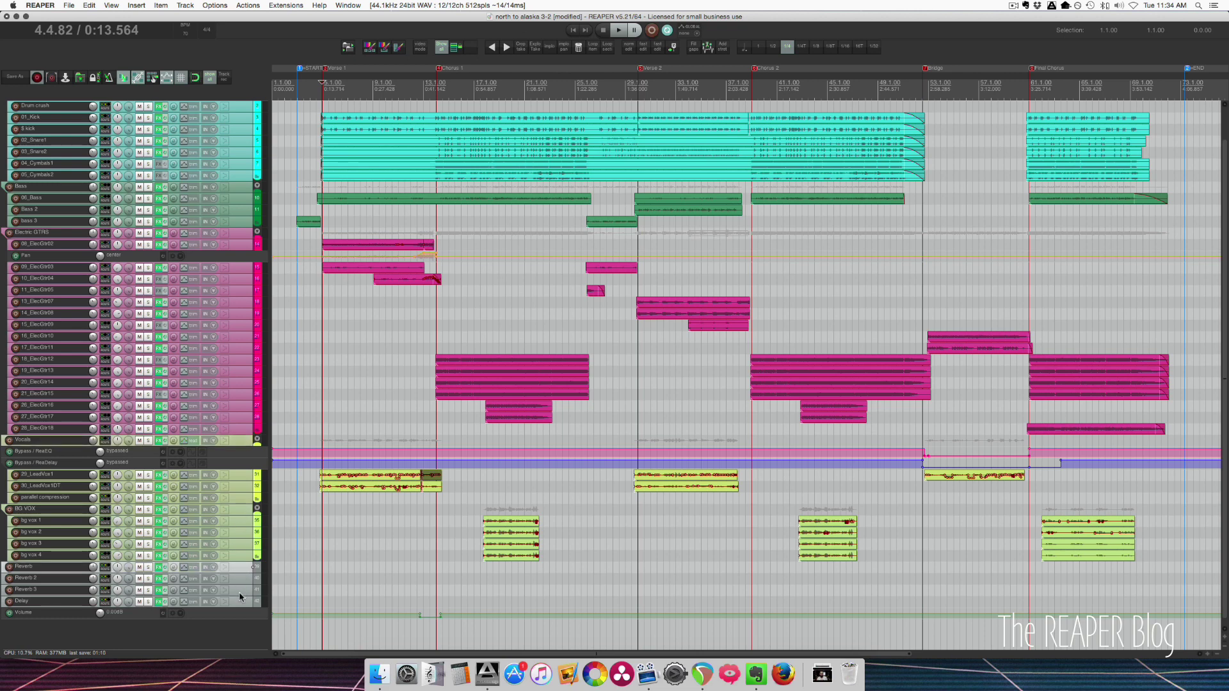
shift+click(240, 601)
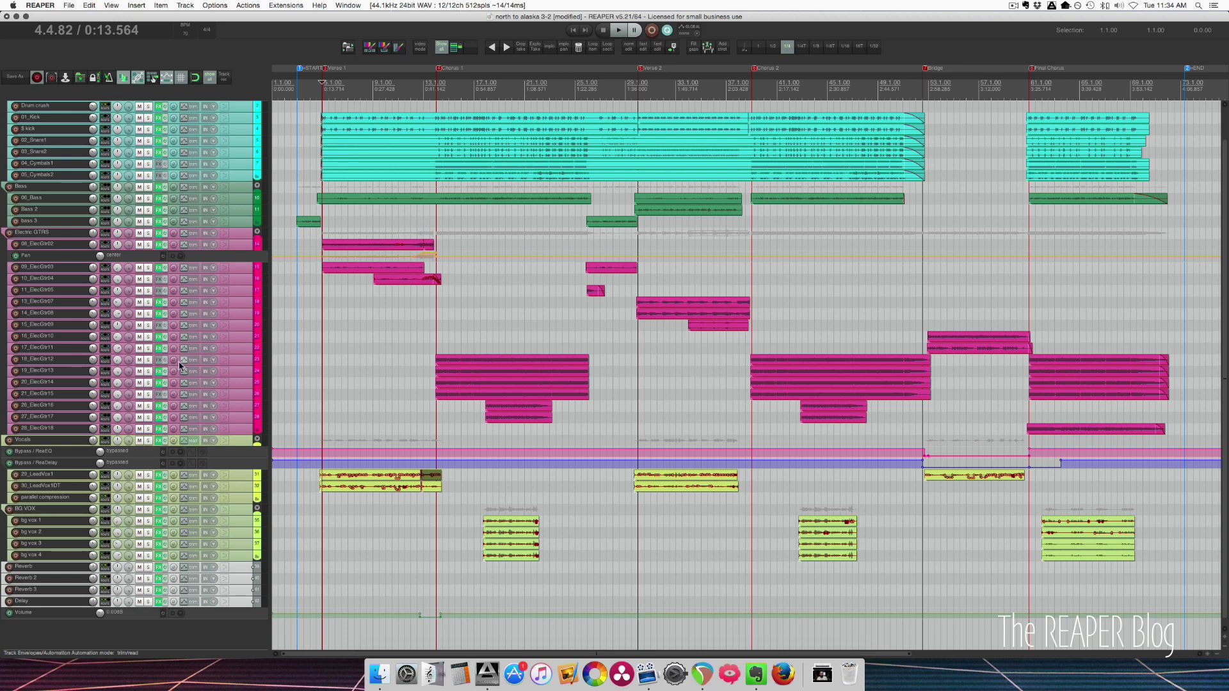
key(ctrl+m)
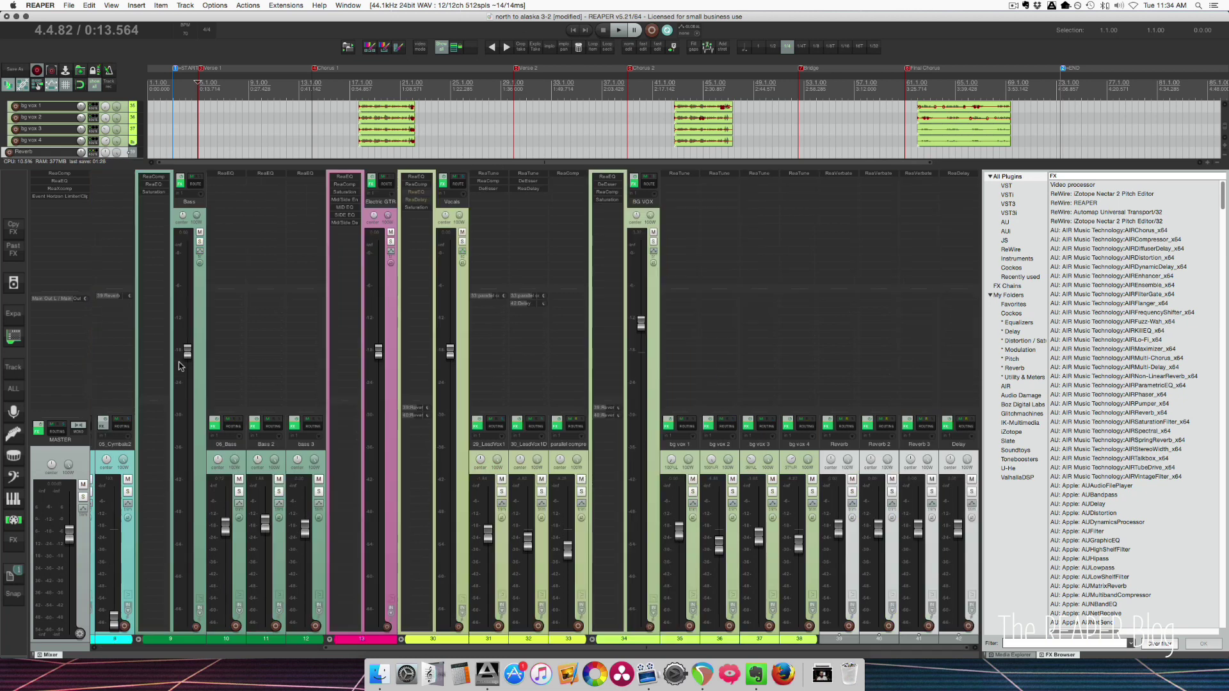
click(203, 442)
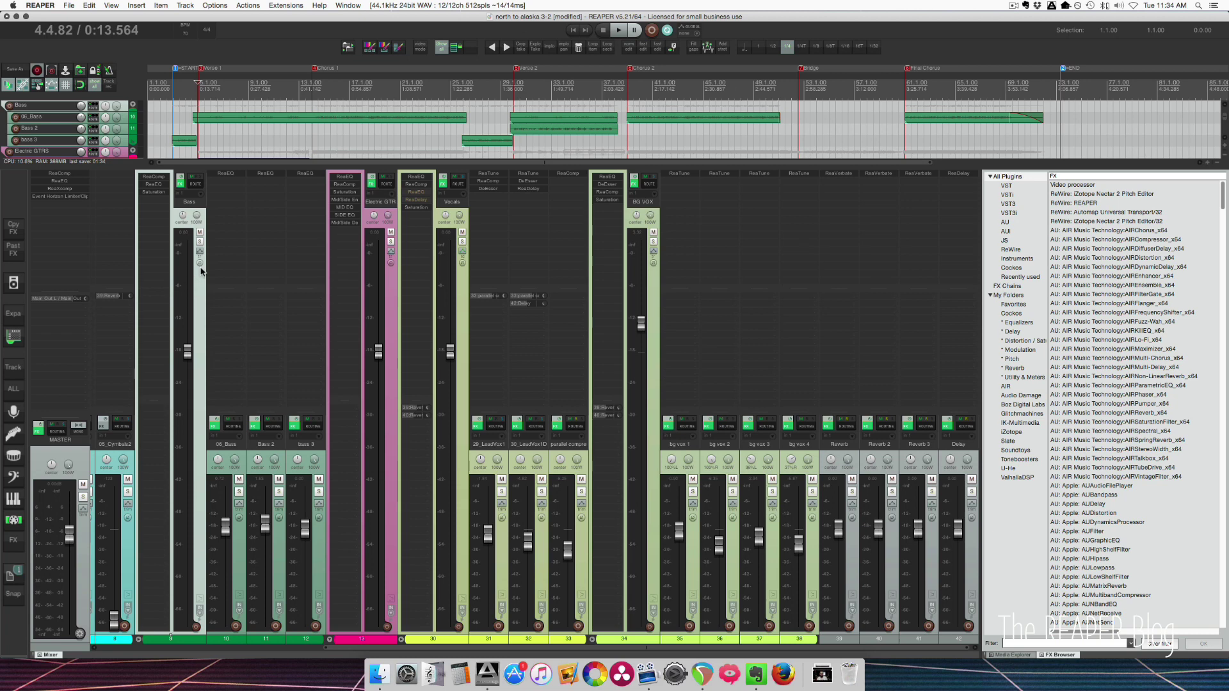
click(139, 640)
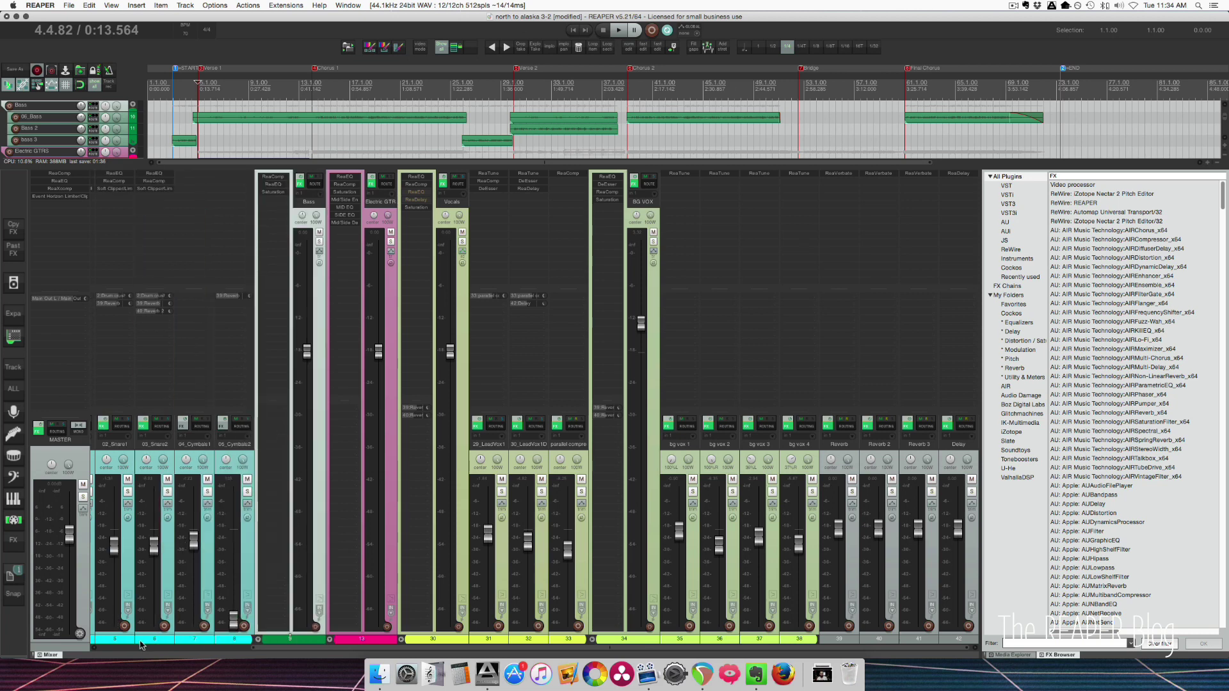
click(259, 640)
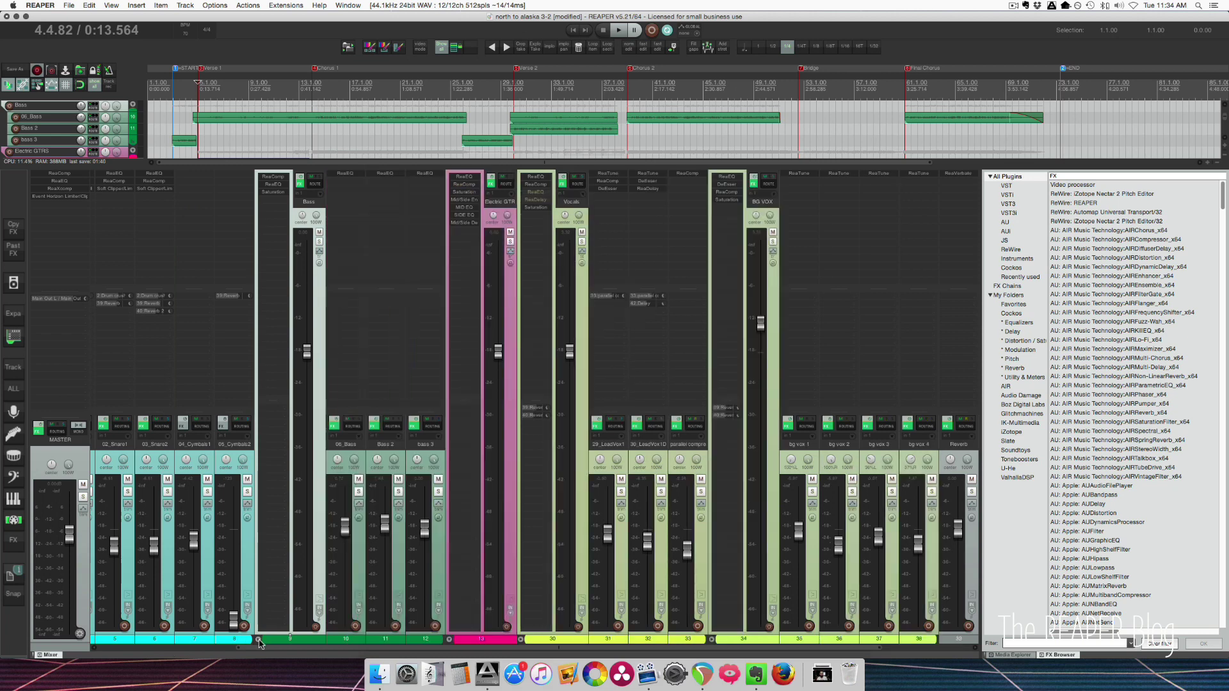
click(450, 639)
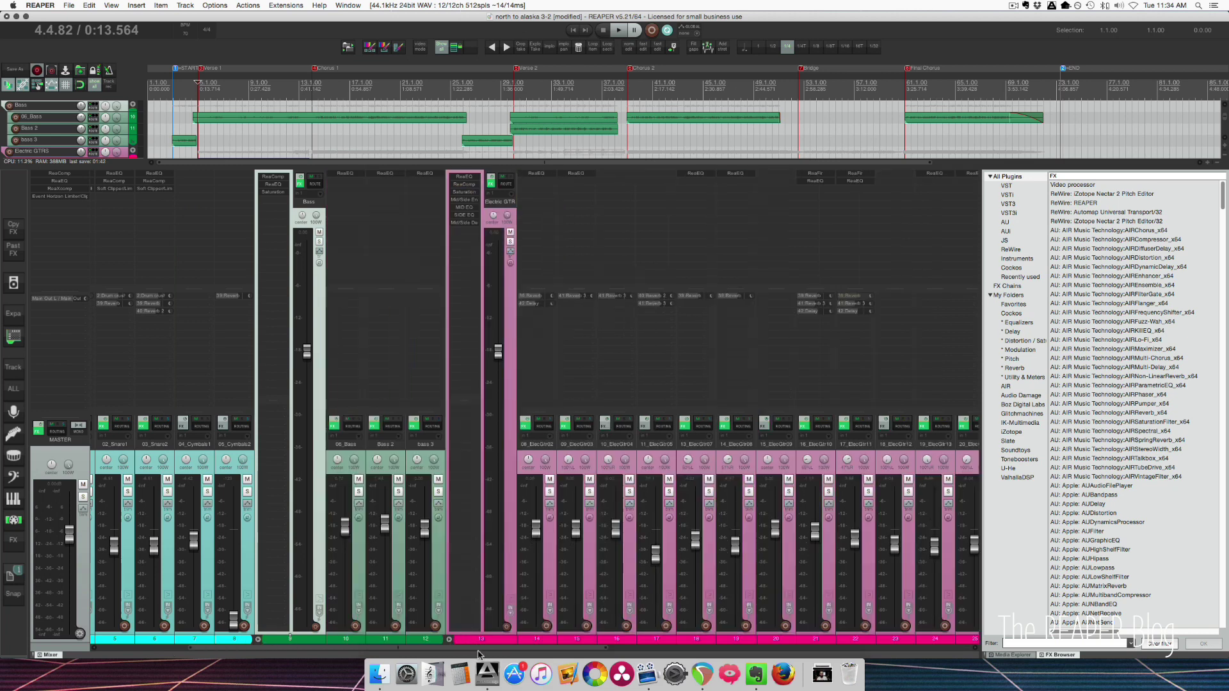
drag(481, 649, 609, 653)
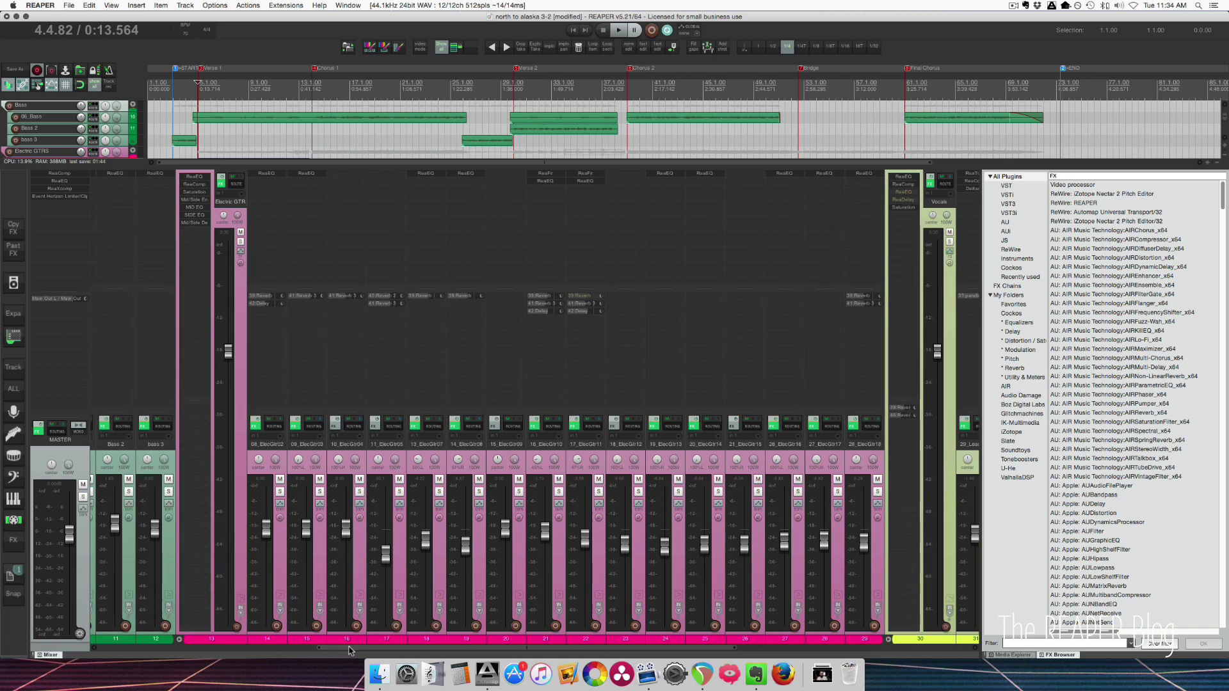
click(180, 639)
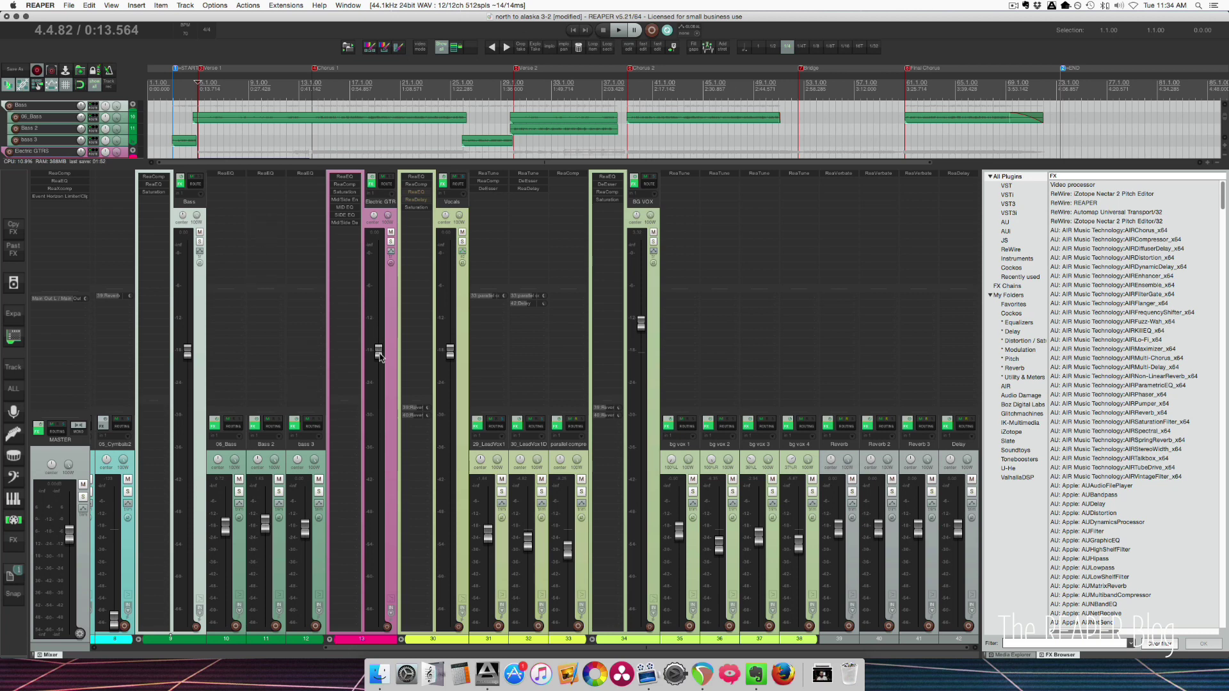
mouse_move(379, 357)
mouse_down()
mouse_move(378, 401)
mouse_move(378, 360)
mouse_up()
Step: Inspect LeadVox1's send to parallel compression, close it, and select the Delay track
click(489, 298)
click(481, 297)
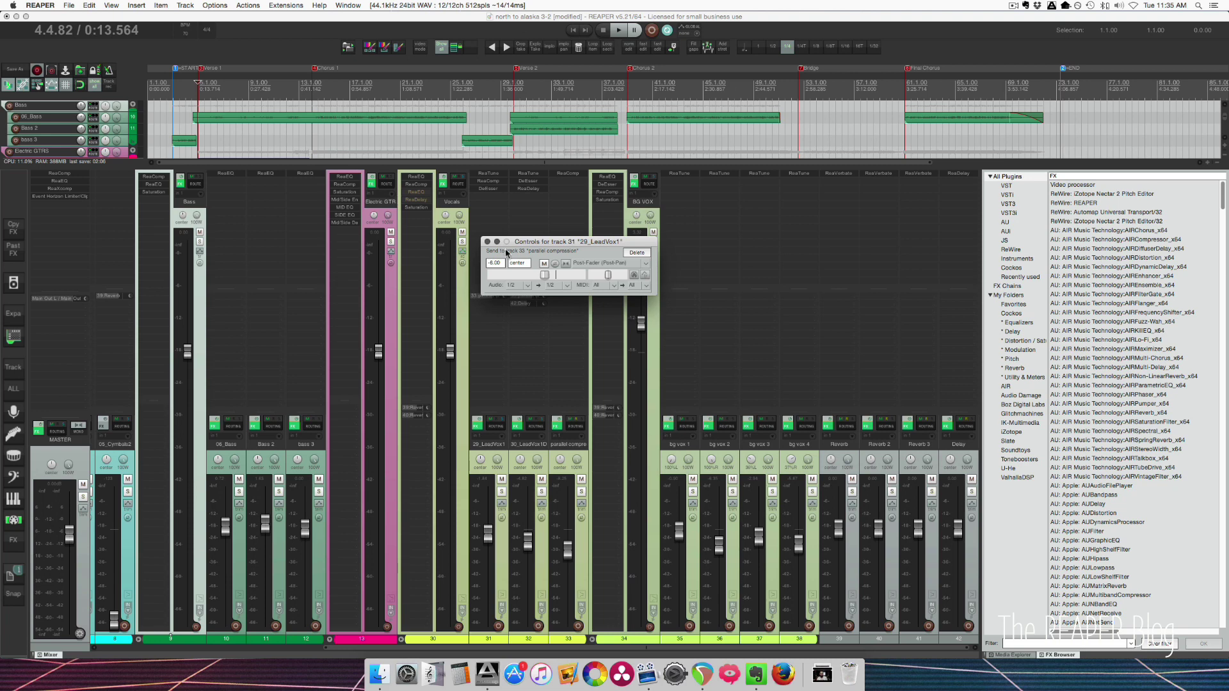
click(488, 242)
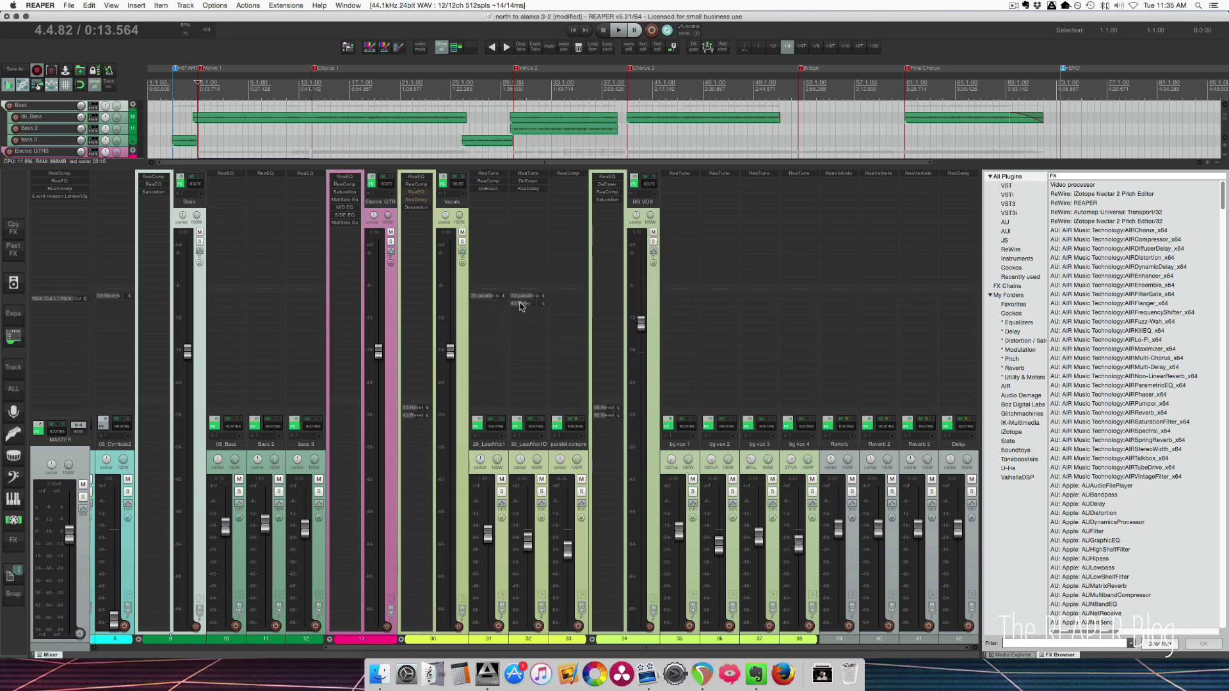
click(957, 446)
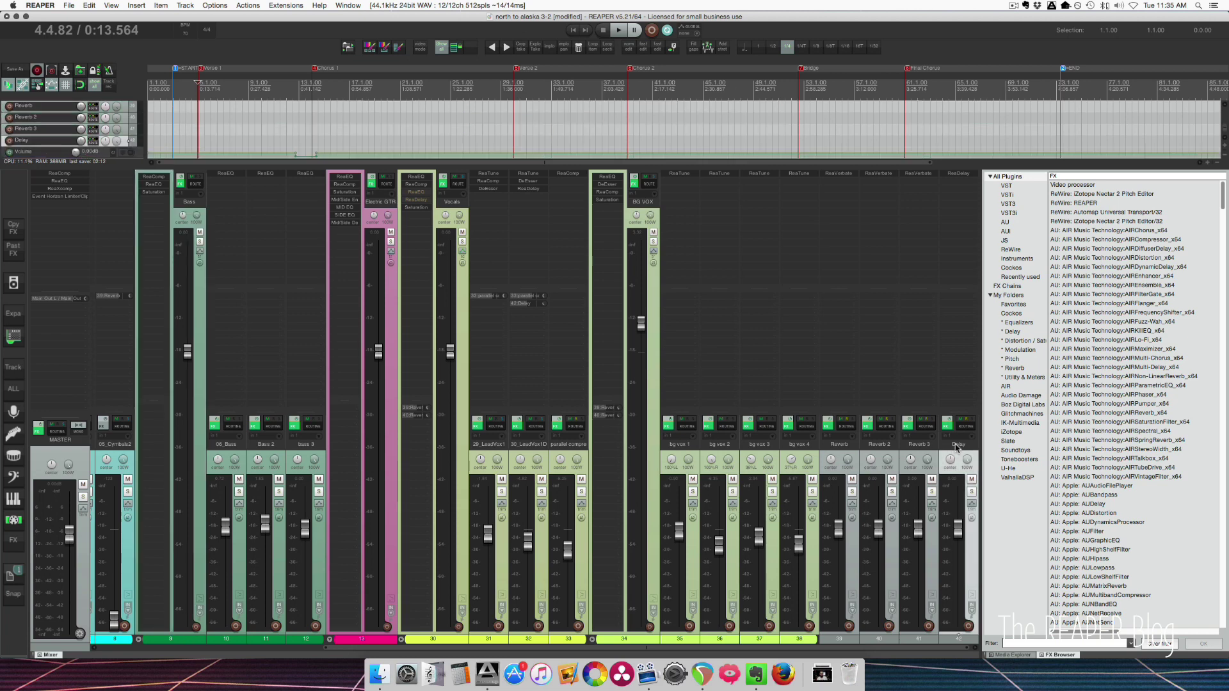
Step: Expand the Electric GTR folder in the mixer, keep the send post-fader, and set 17_ElecGtr11 to about -5 dB
click(331, 643)
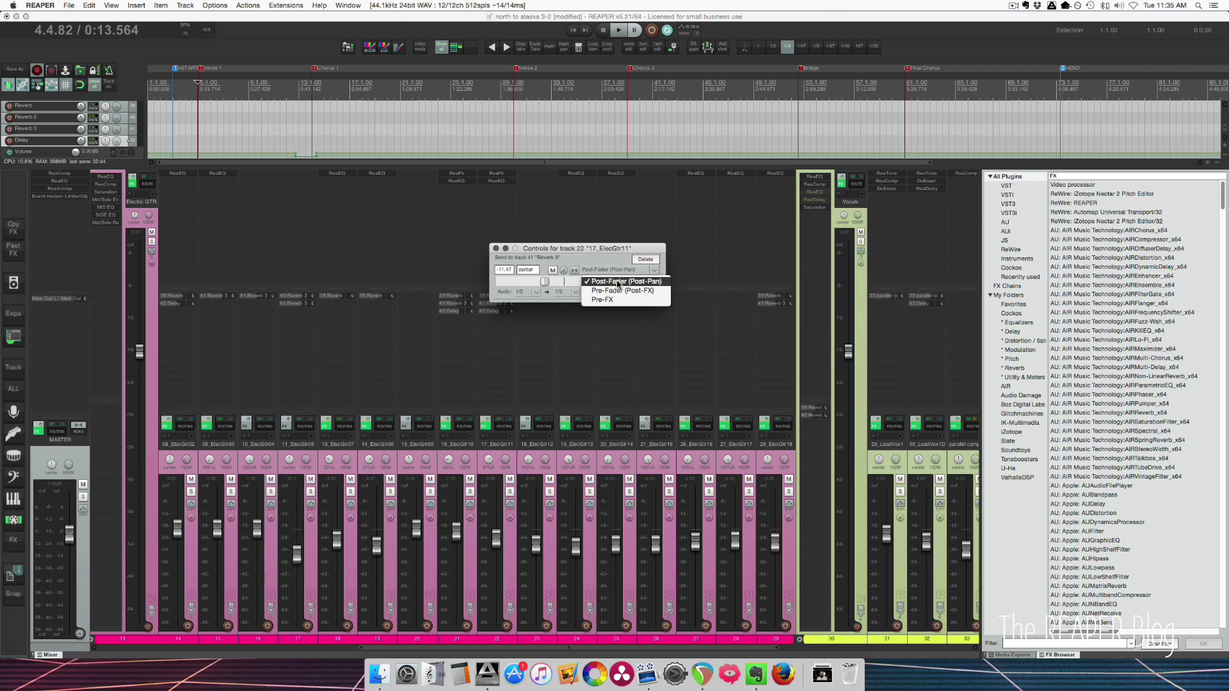
click(620, 282)
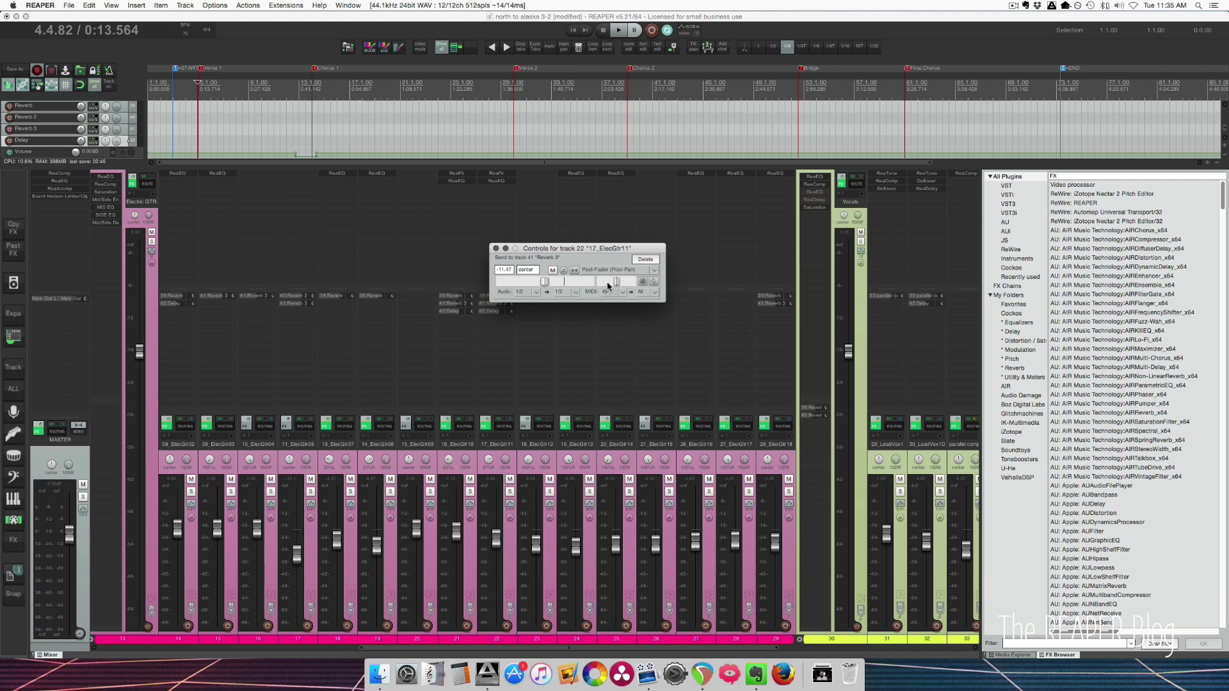
drag(564, 252, 611, 241)
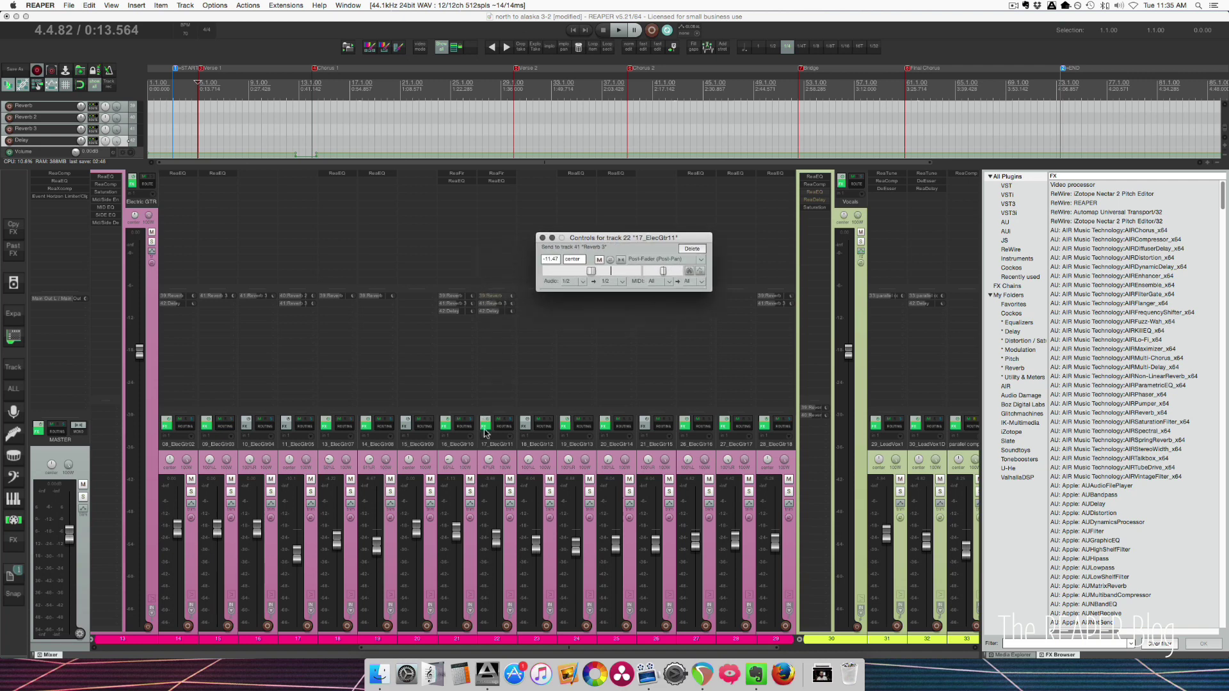
drag(497, 536, 497, 620)
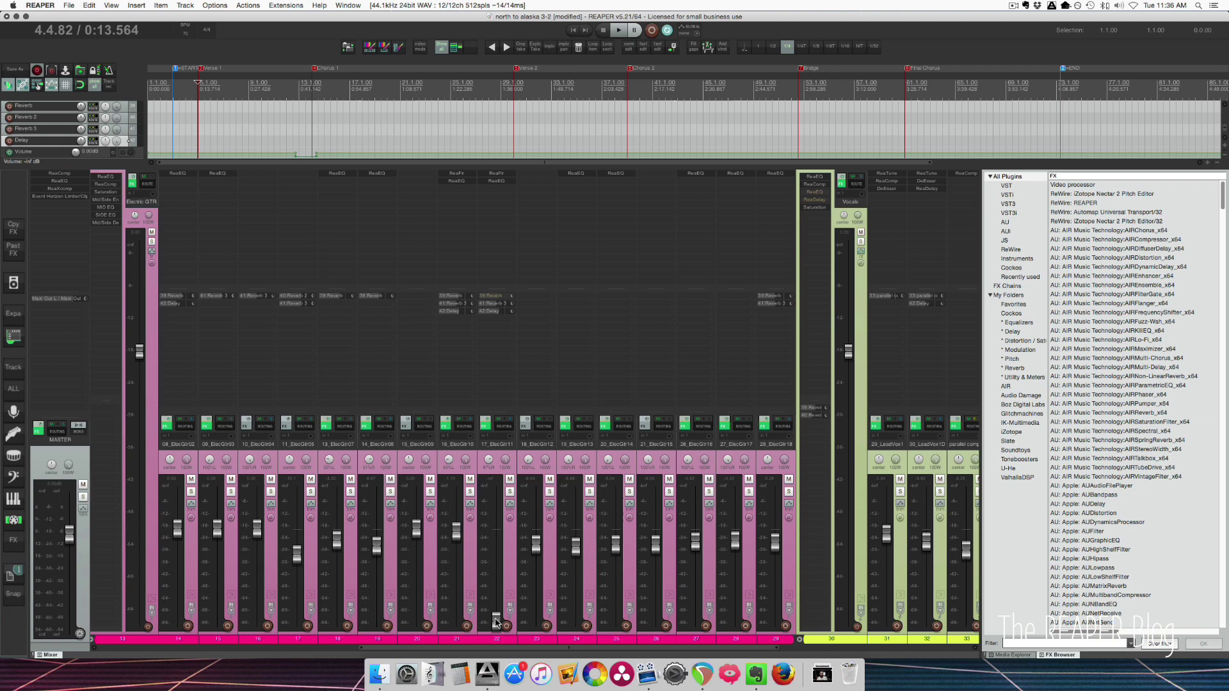
drag(496, 621, 497, 545)
Step: Change 17_ElecGtr11's Reverb 3 send mode from post-fader to pre-FX, keeping about -11.47 dB
click(492, 304)
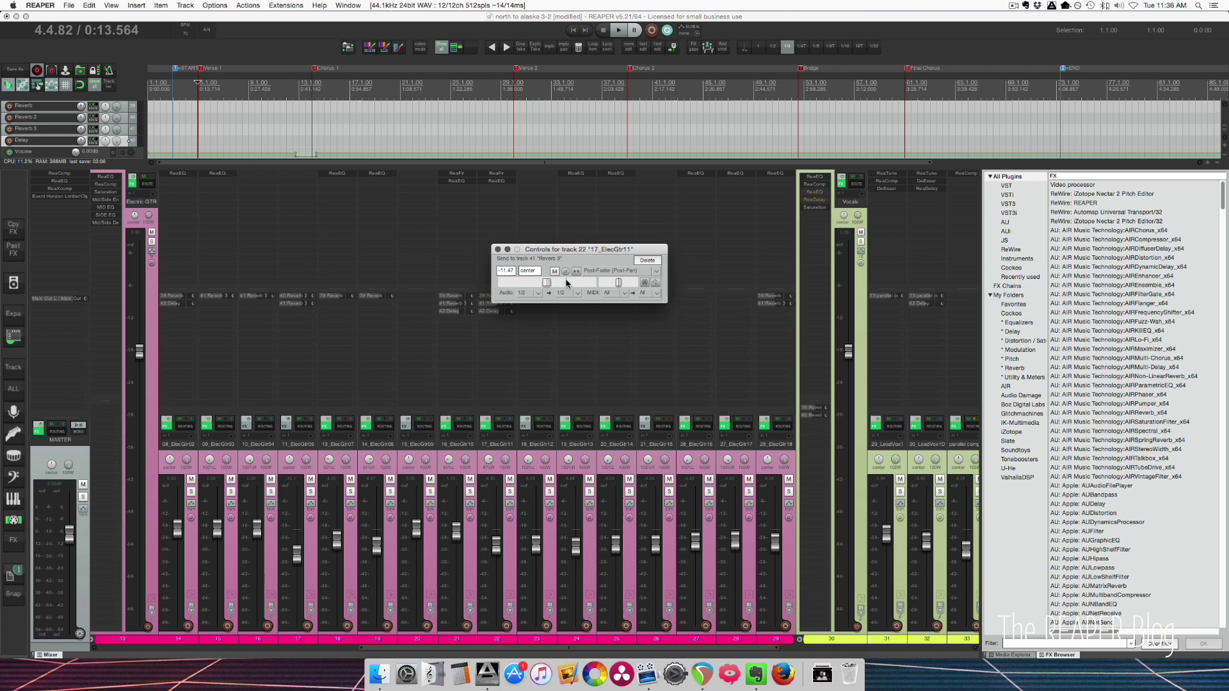
click(509, 273)
mouse_move(497, 548)
click(607, 271)
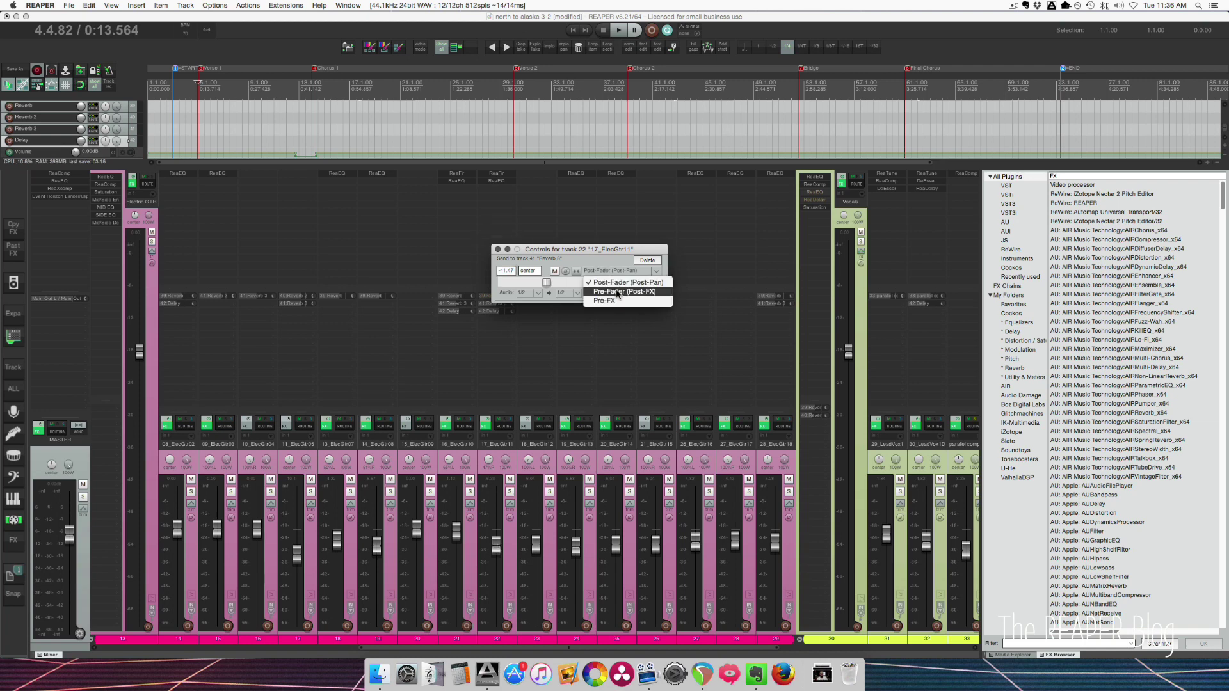
click(624, 293)
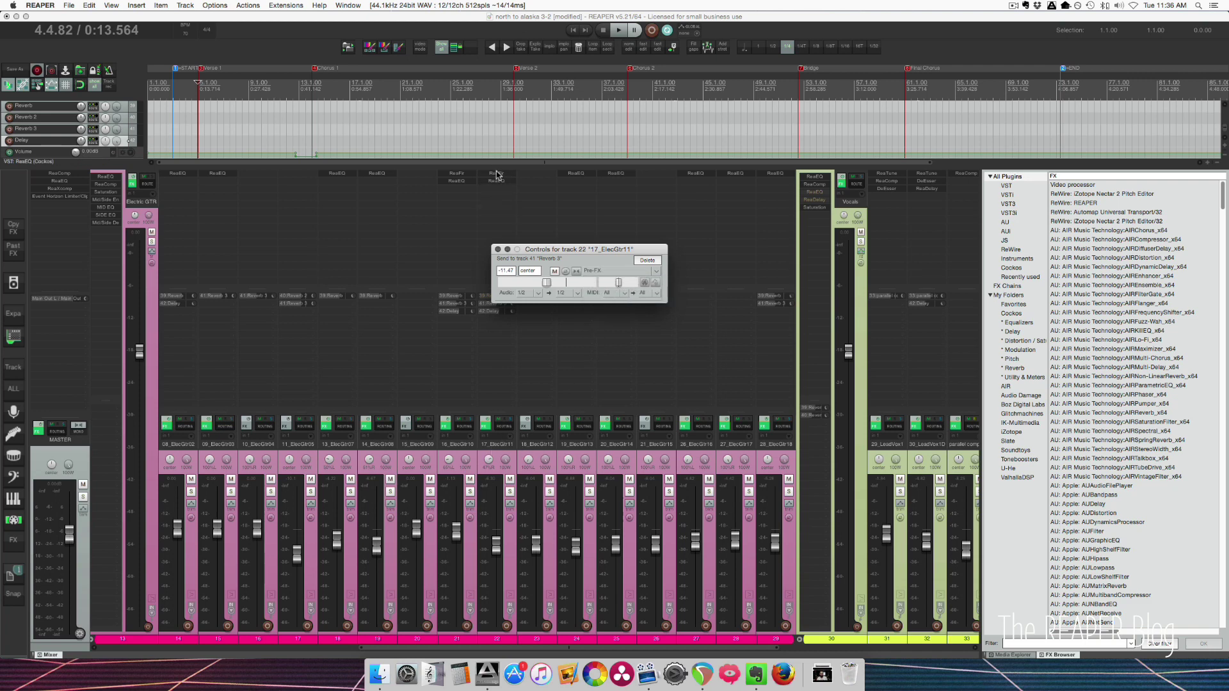
scroll(499, 130, up, 3)
scroll(499, 130, up, 5)
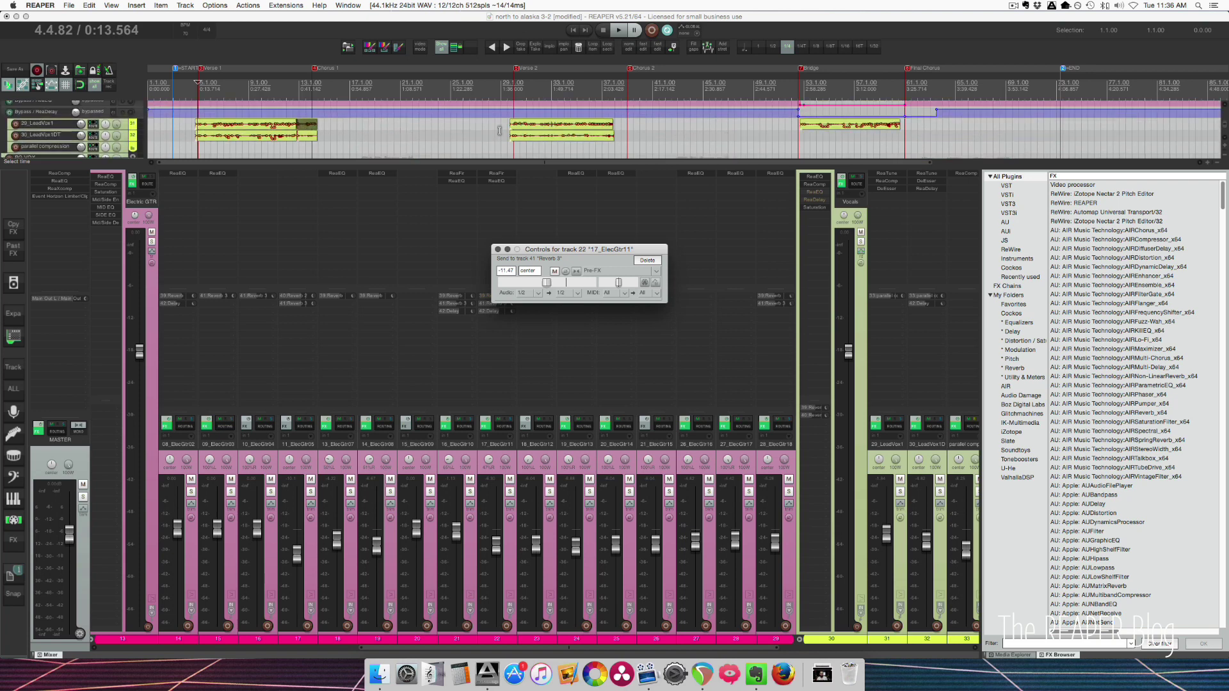
scroll(499, 130, up, 5)
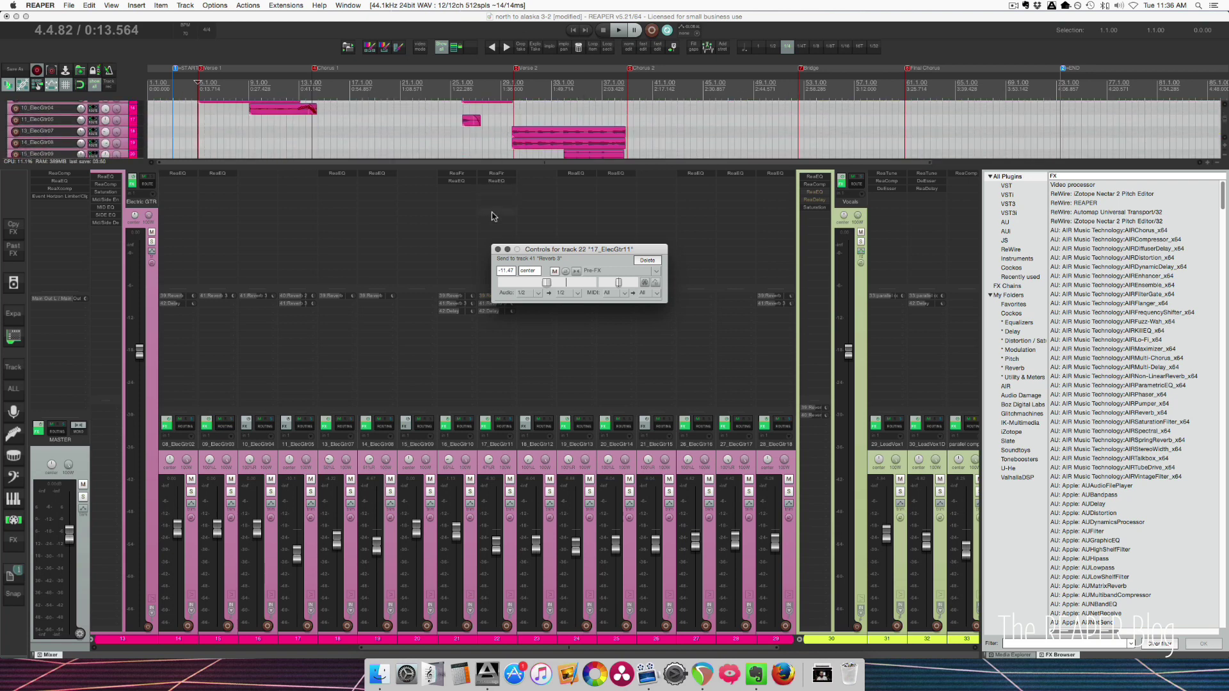
Step: Close the send controls, then create a trial send from 17_ElecGtr11 to 19_ElecGtr13 and delete it
click(502, 307)
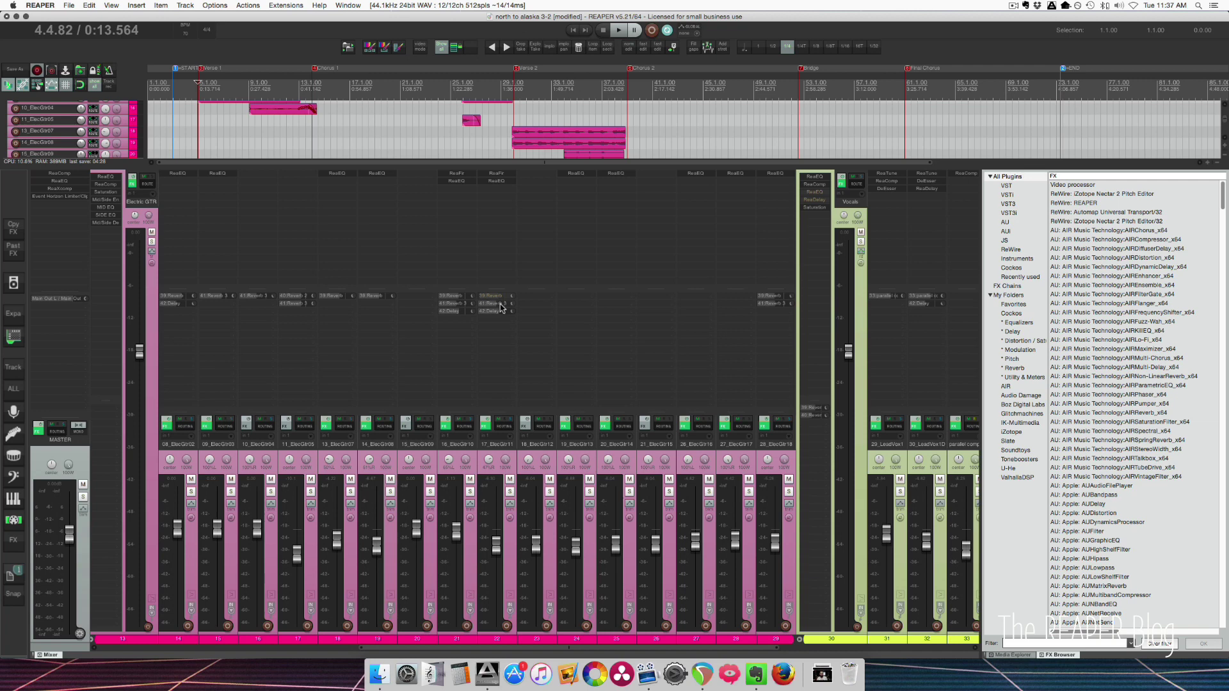
drag(501, 308, 576, 315)
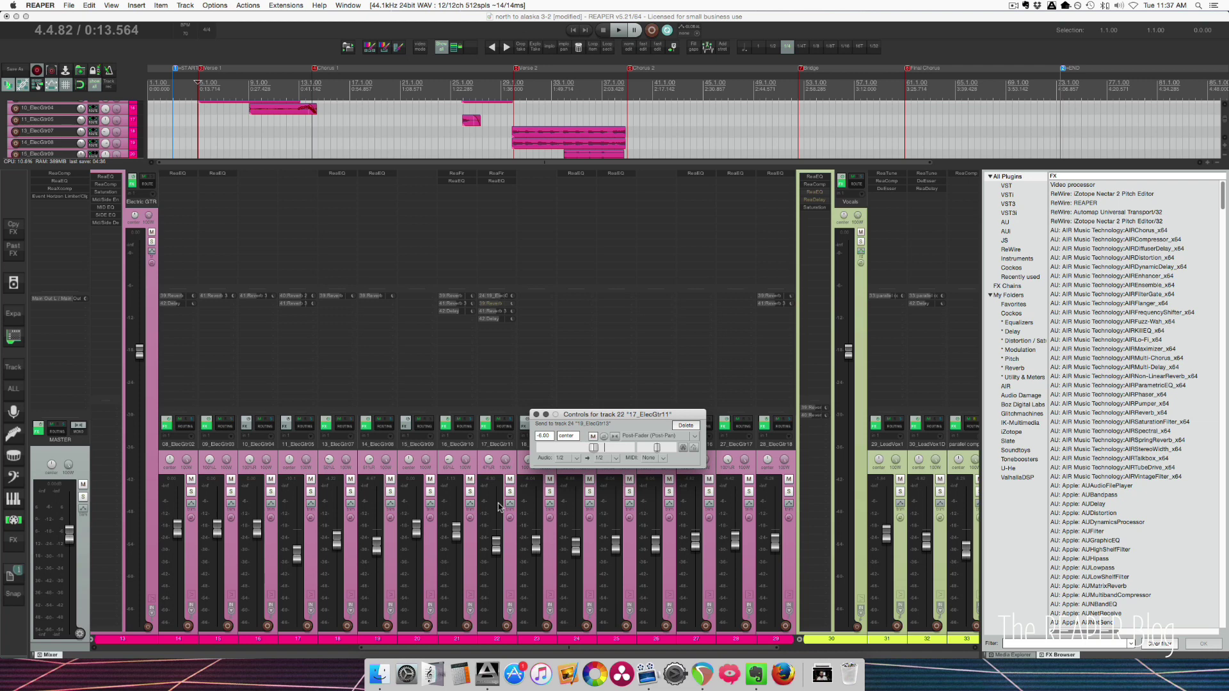
click(688, 426)
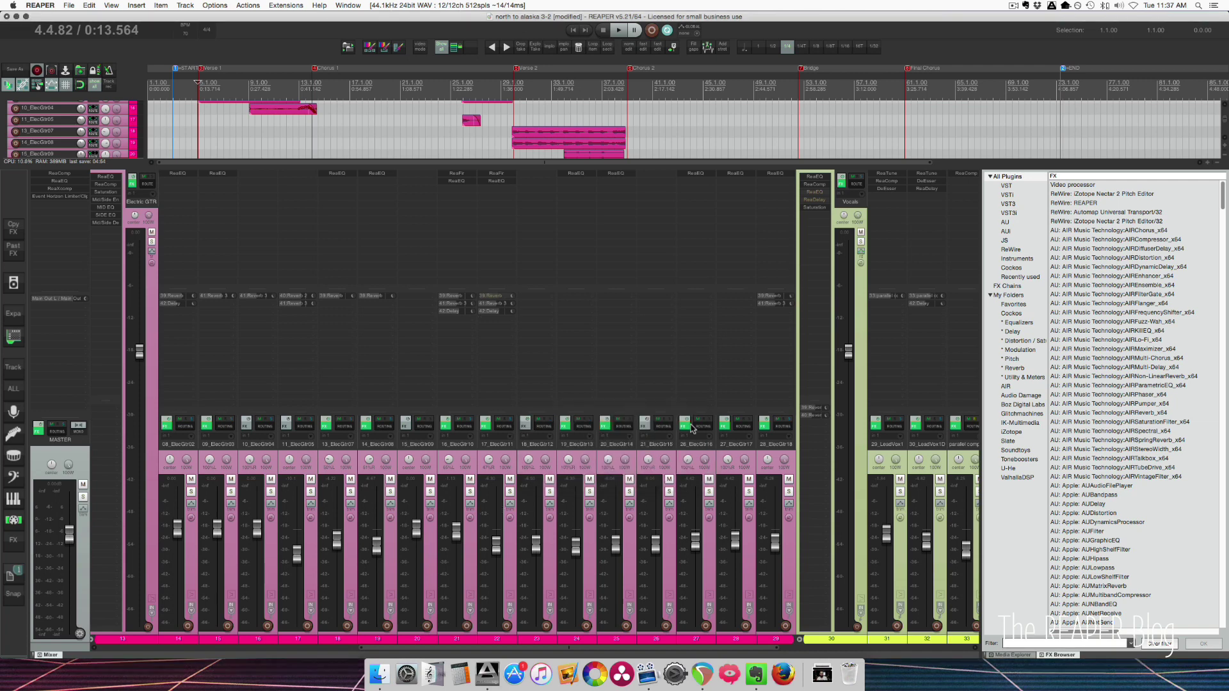